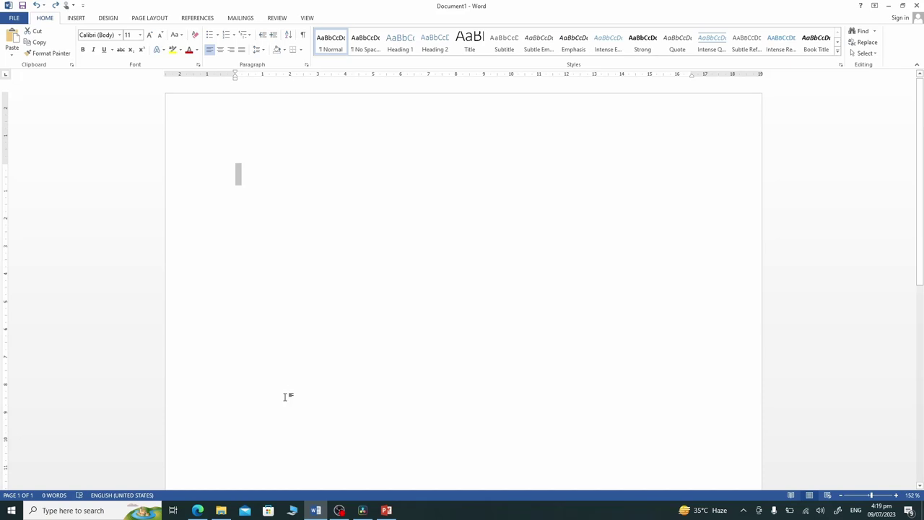
# Insert an X Y (Scatter) chart with sample data via INSERT > Chart.
pyautogui.click(286, 396)
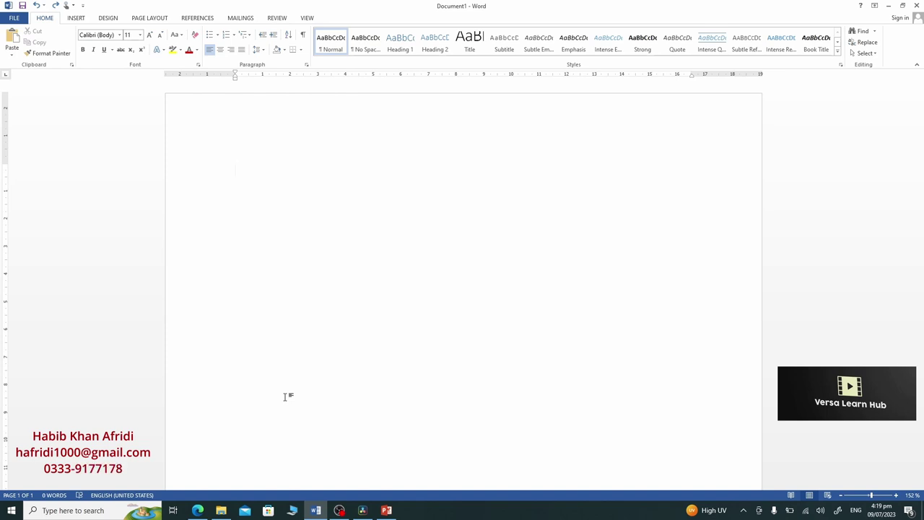
pyautogui.click(76, 18)
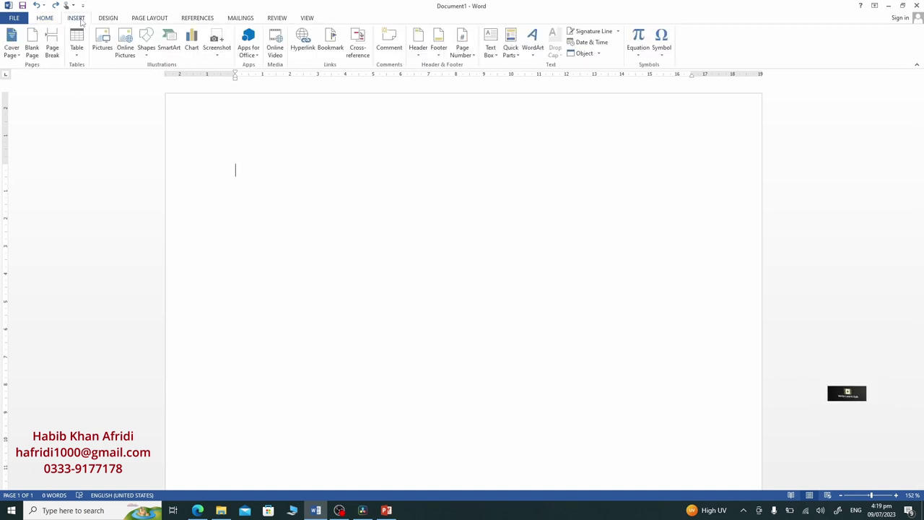
pyautogui.click(192, 42)
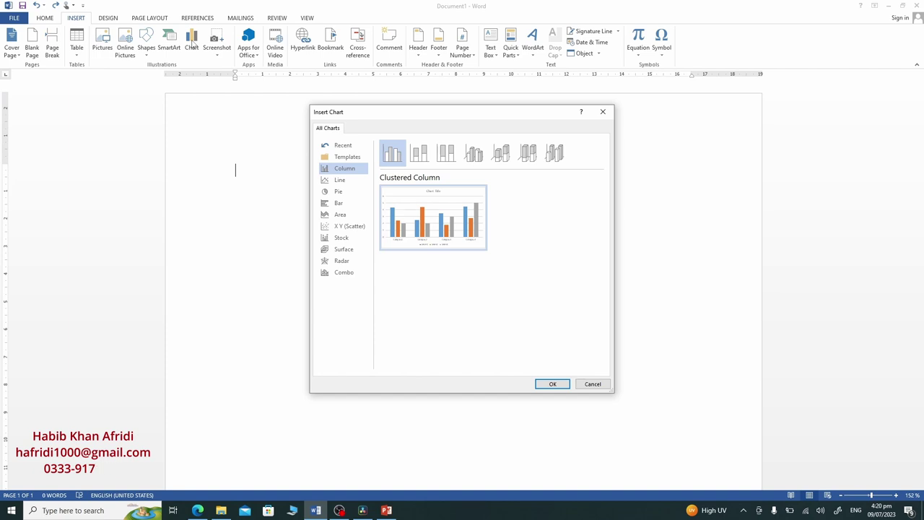
pyautogui.click(346, 230)
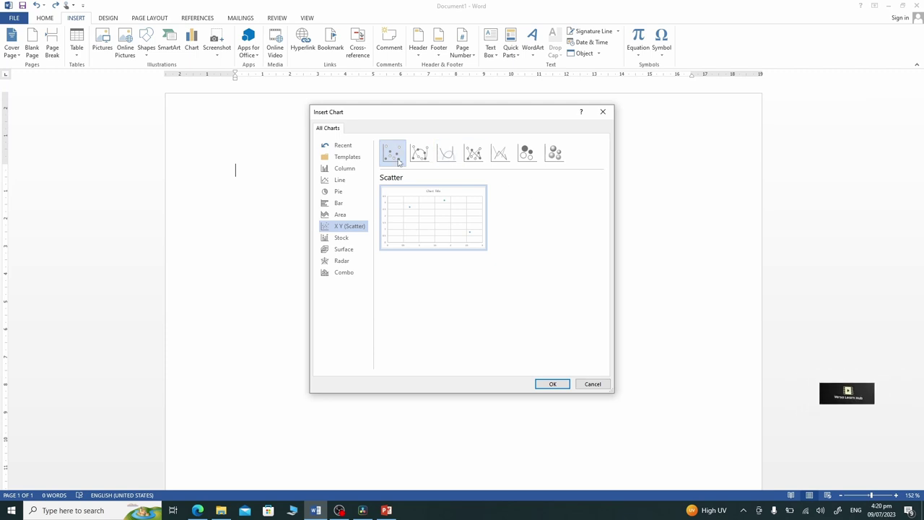
pyautogui.click(561, 383)
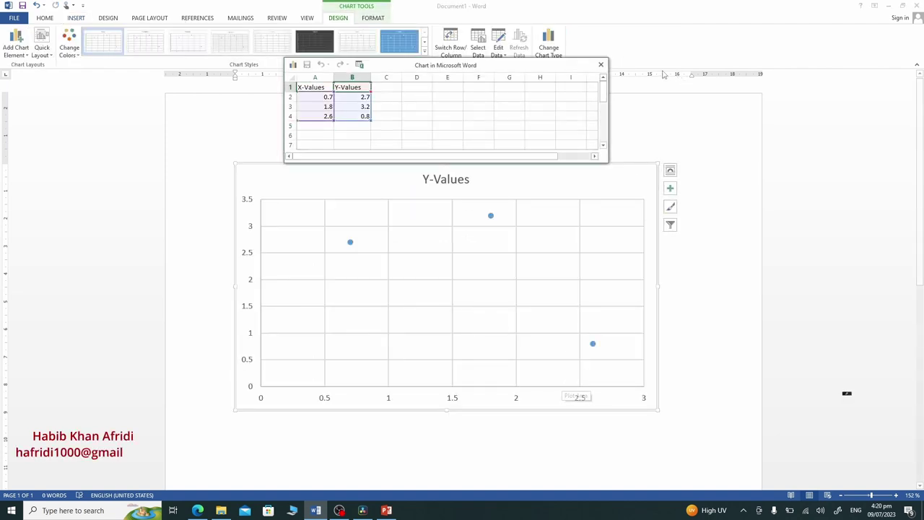
pyautogui.click(605, 67)
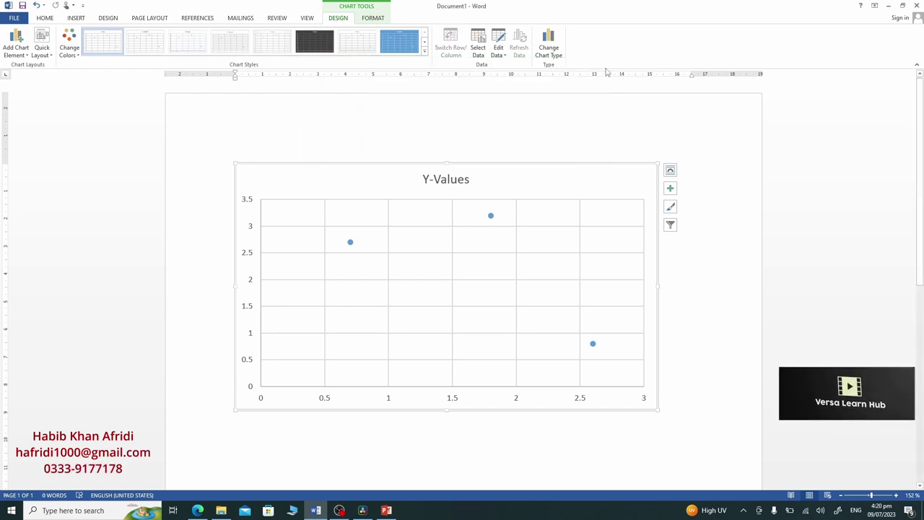
pyautogui.rightClick(235, 312)
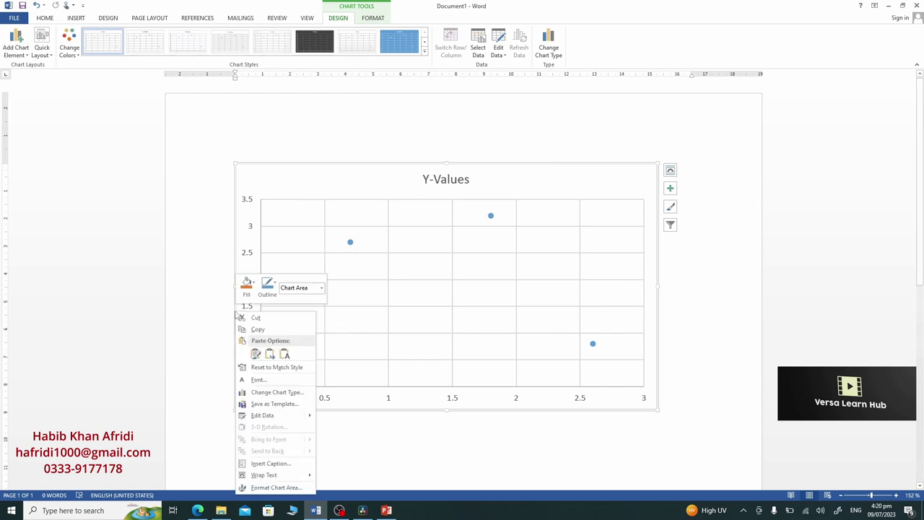
pyautogui.click(264, 416)
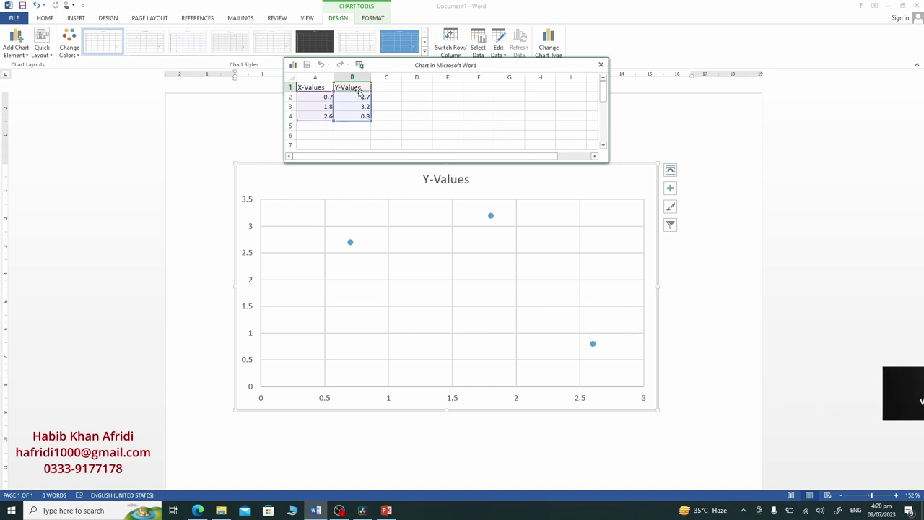
pyautogui.click(319, 87)
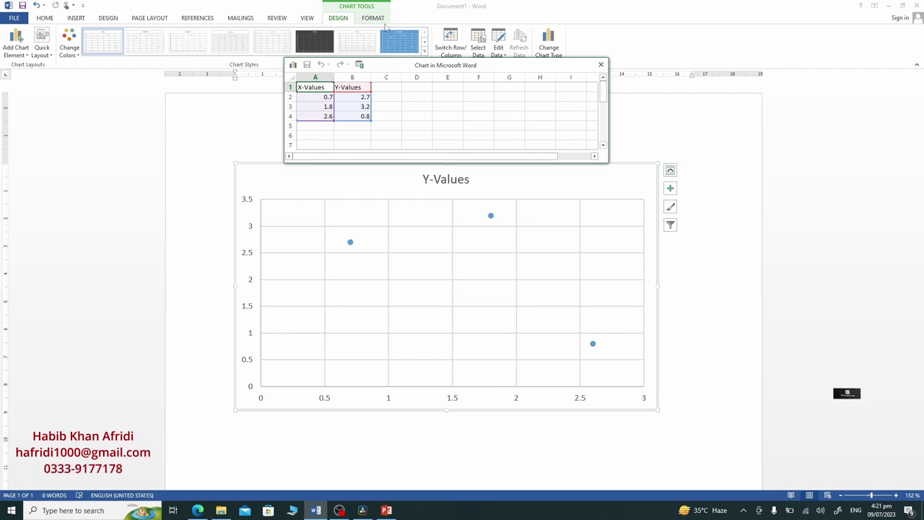
# Enter the Overs and Runs headers with data rows (1, 4) and (2, 10).
pyautogui.write('O')
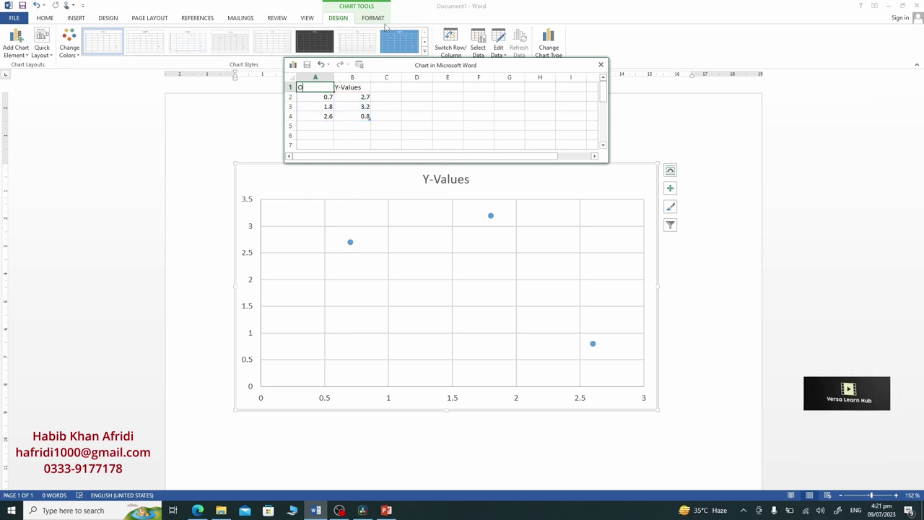
pyautogui.write('vers')
pyautogui.press('Tab')
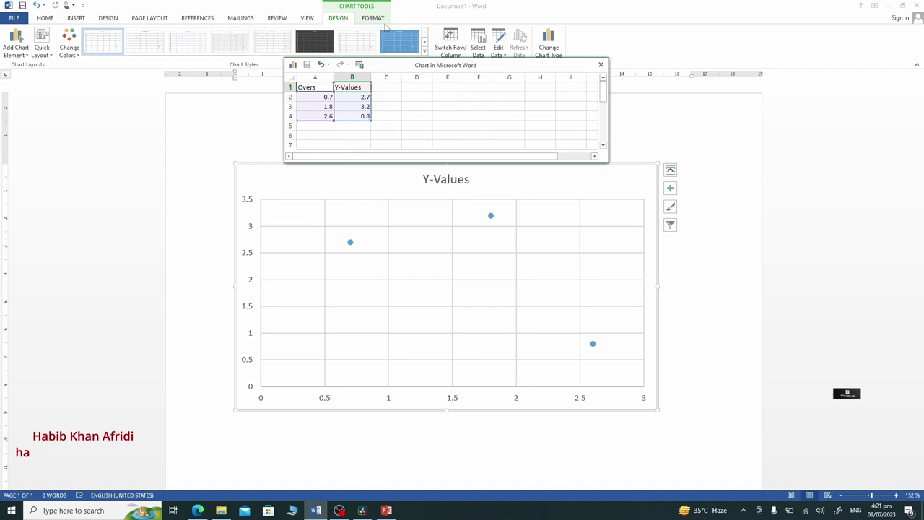
pyautogui.write('Runs')
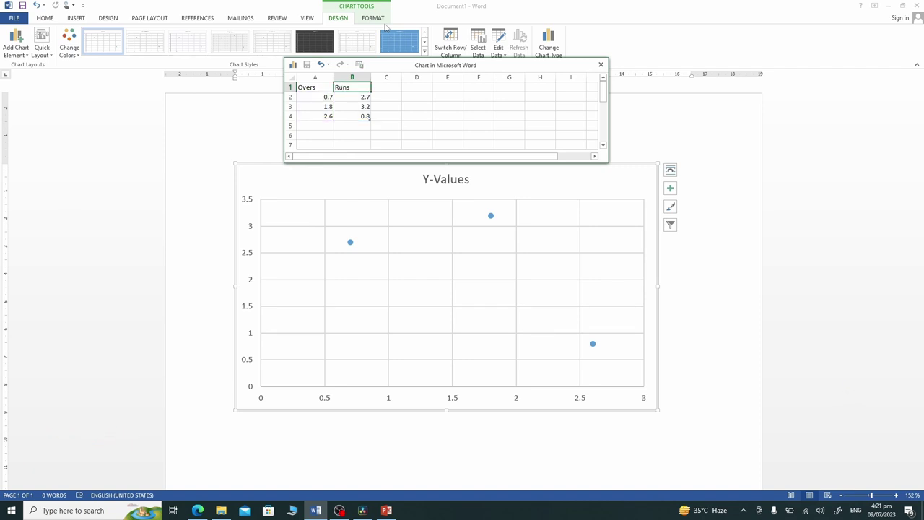
pyautogui.press('Return')
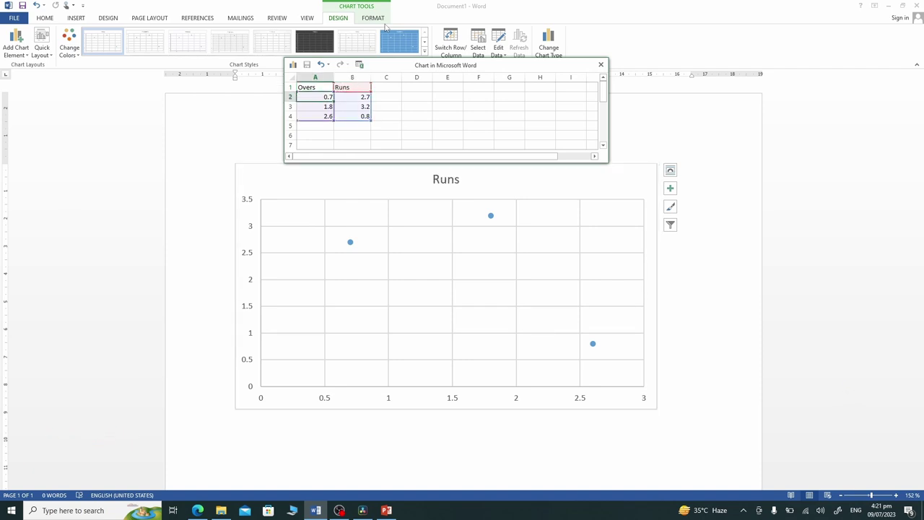
pyautogui.write('1')
pyautogui.press('Tab')
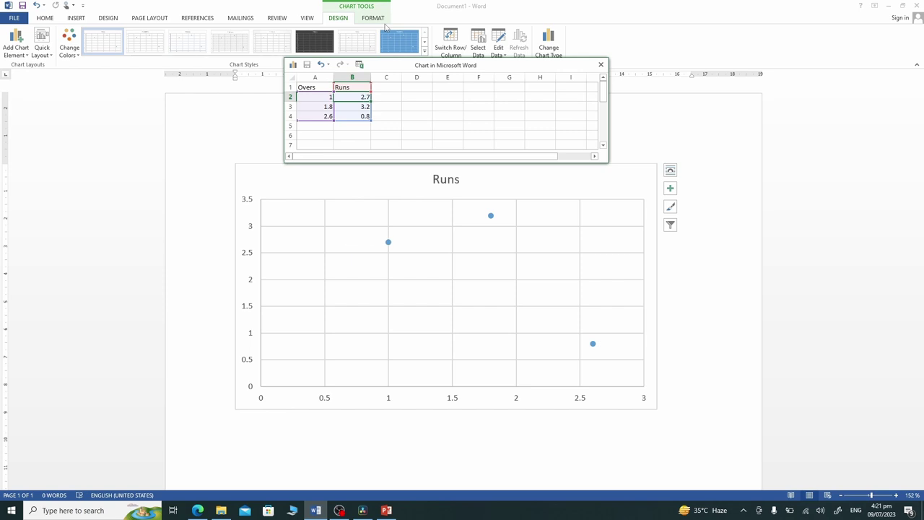
pyautogui.write('4')
pyautogui.press('Return')
pyautogui.write('2')
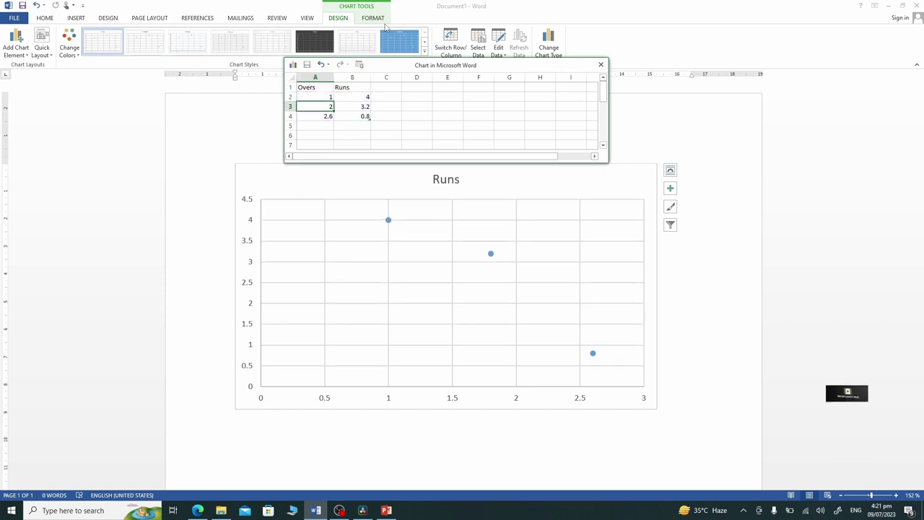
pyautogui.press('Tab')
pyautogui.write('10')
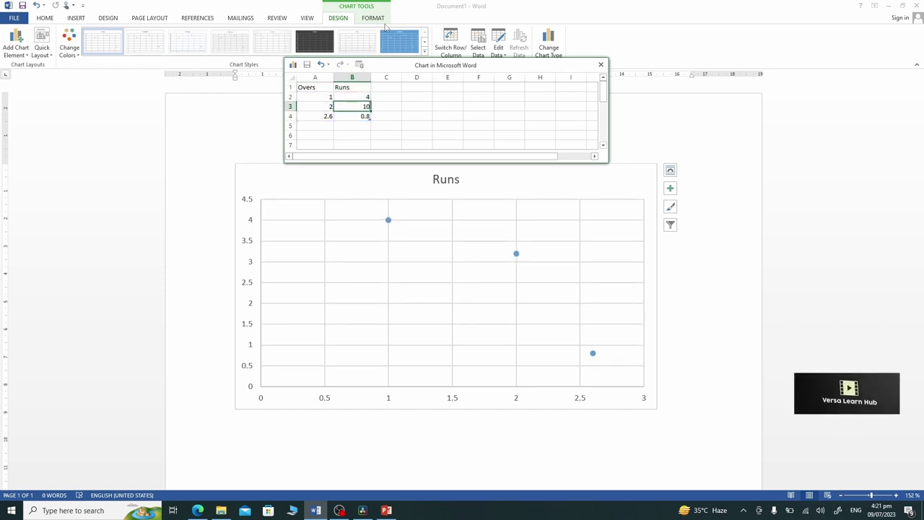
pyautogui.press('Return')
# Add rows (3, 12), (4, 20), (5, 35) and close the data sheet.
pyautogui.write('3')
pyautogui.press('Tab')
pyautogui.write('1')
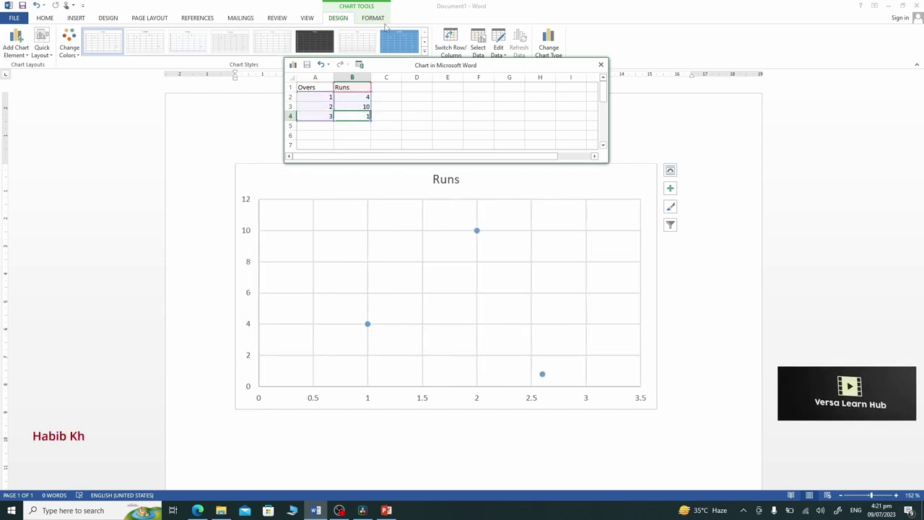
pyautogui.write('2')
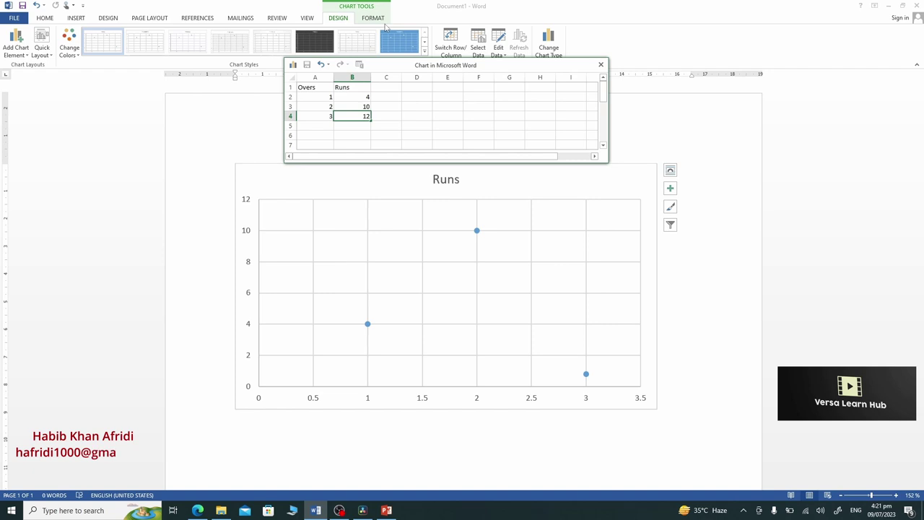
pyautogui.press('Return')
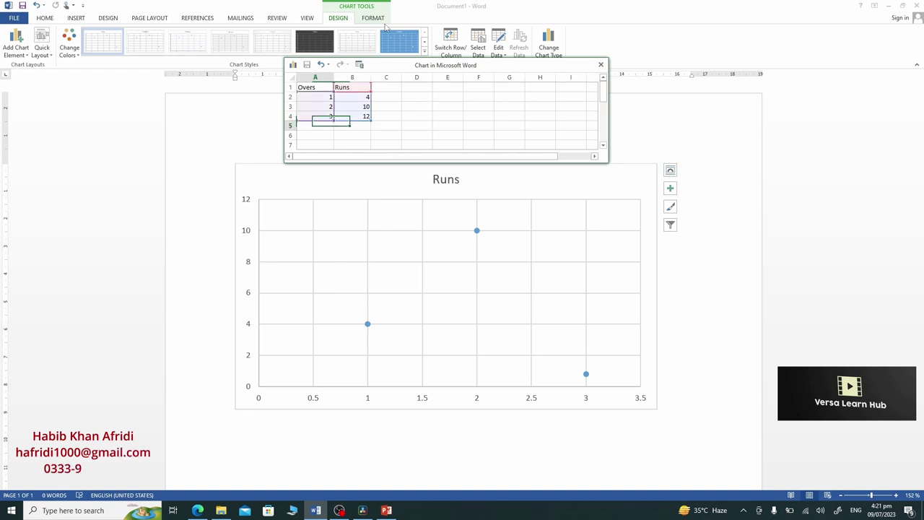
pyautogui.write('4')
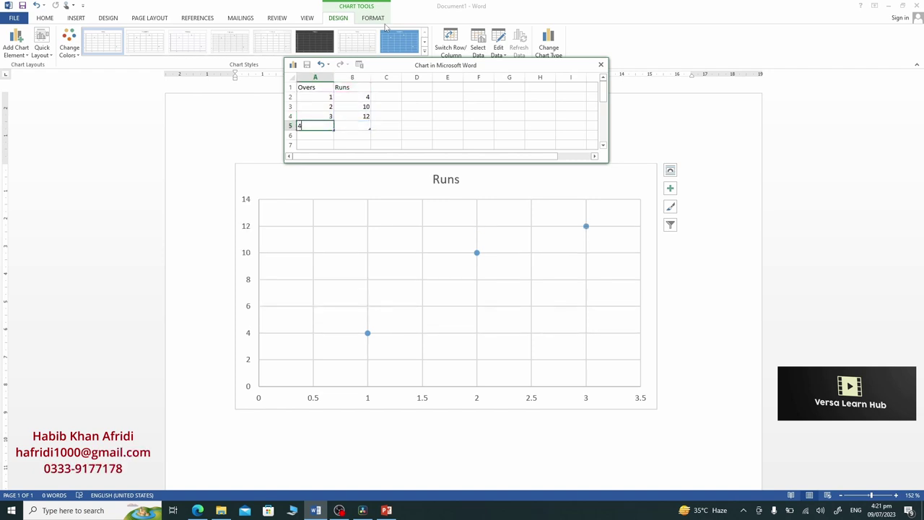
pyautogui.press('Tab')
pyautogui.write('2')
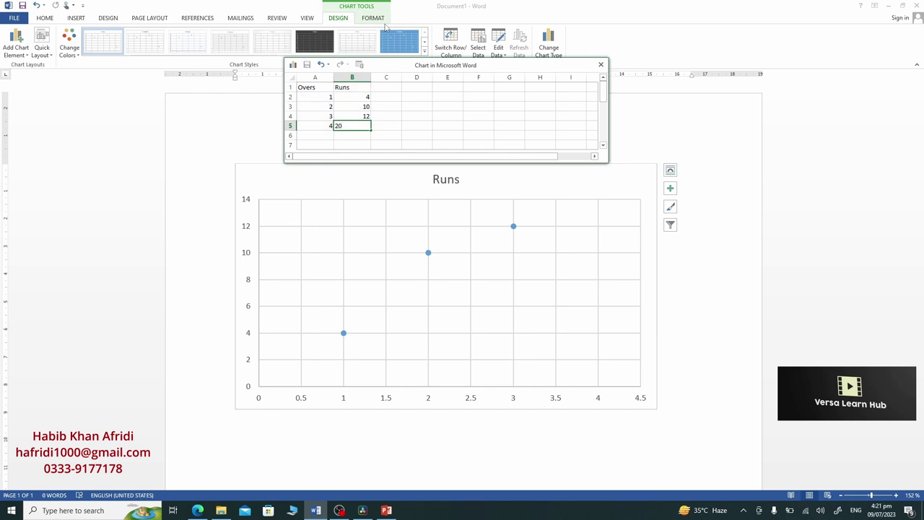
pyautogui.press('Return')
pyautogui.write('5')
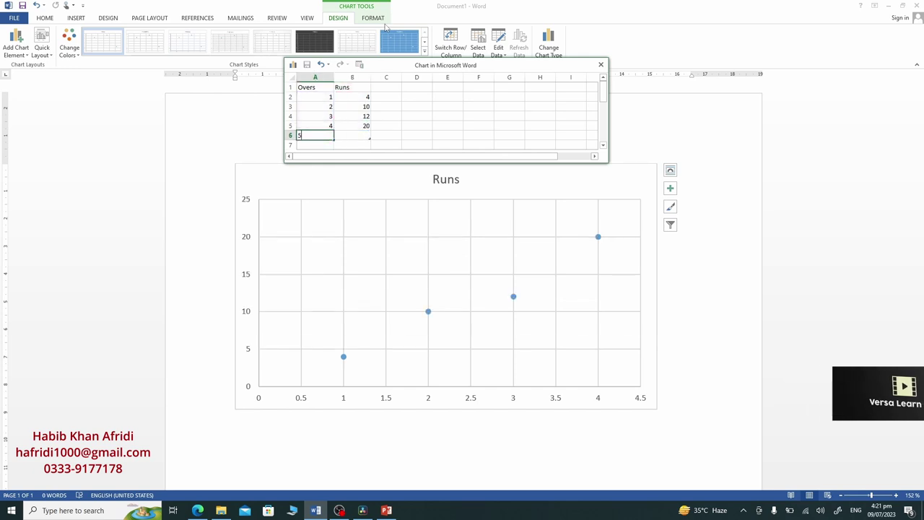
pyautogui.press('Tab')
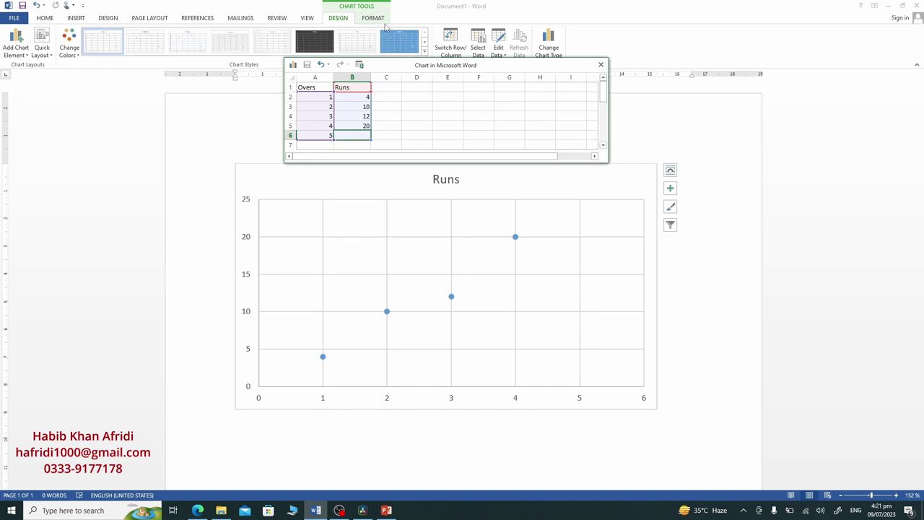
pyautogui.write('35')
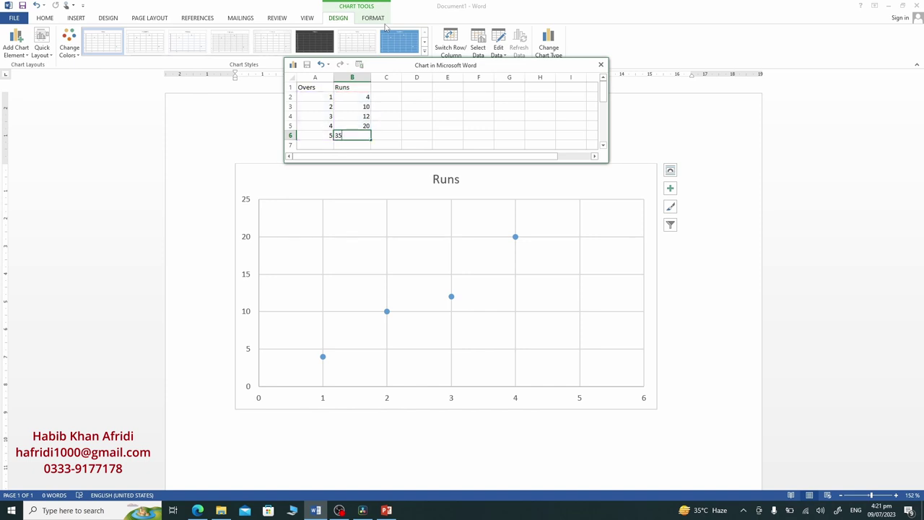
pyautogui.press('Return')
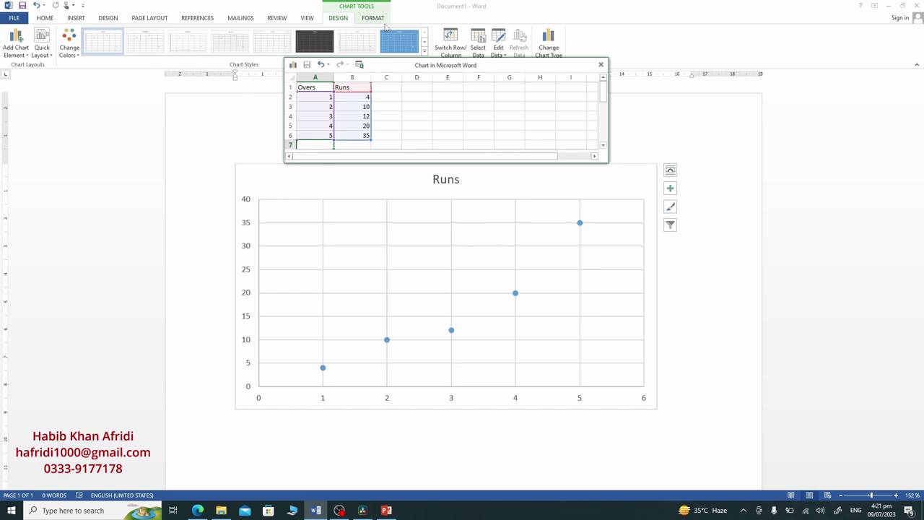
pyautogui.click(601, 64)
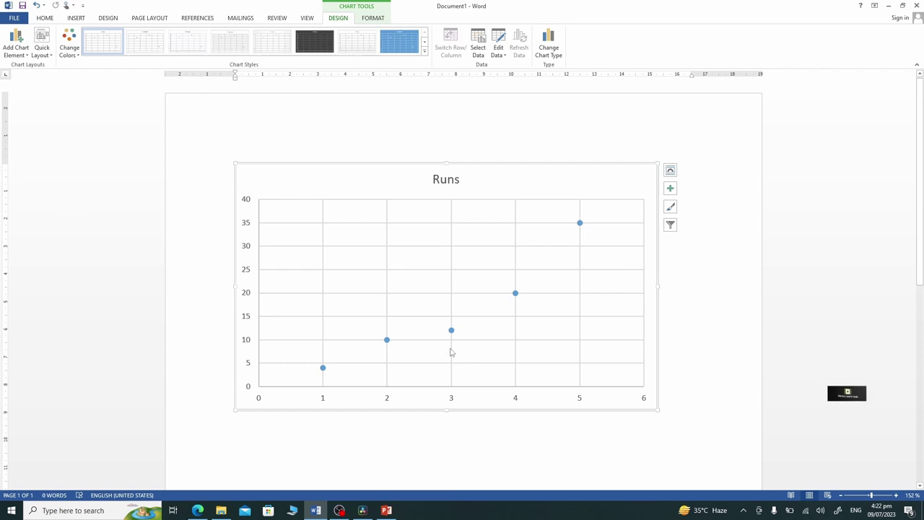
# Change the Runs chart type to Scatter with Smooth Lines and Markers.
pyautogui.moveTo(453, 335)
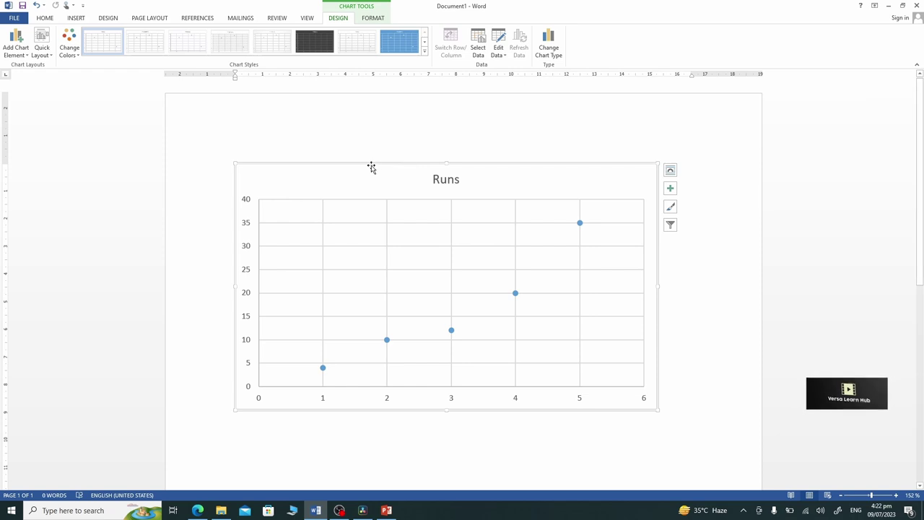
pyautogui.click(76, 19)
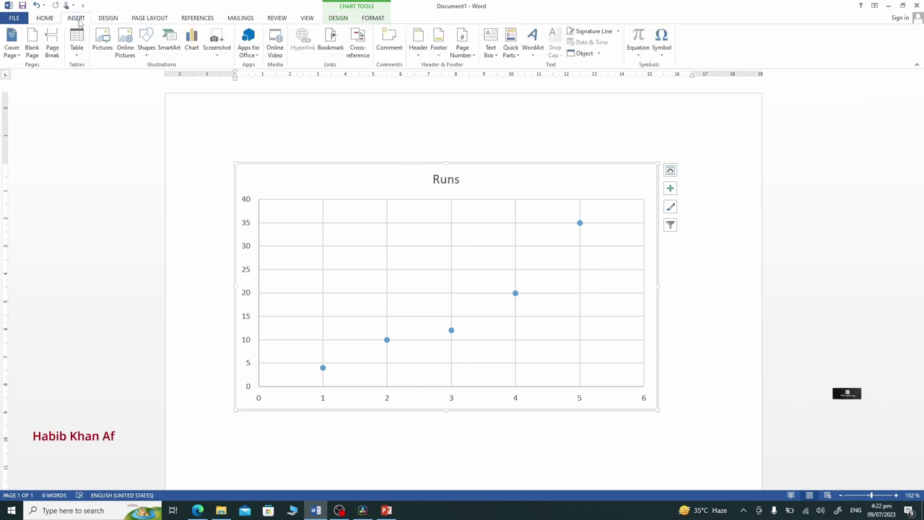
pyautogui.click(197, 57)
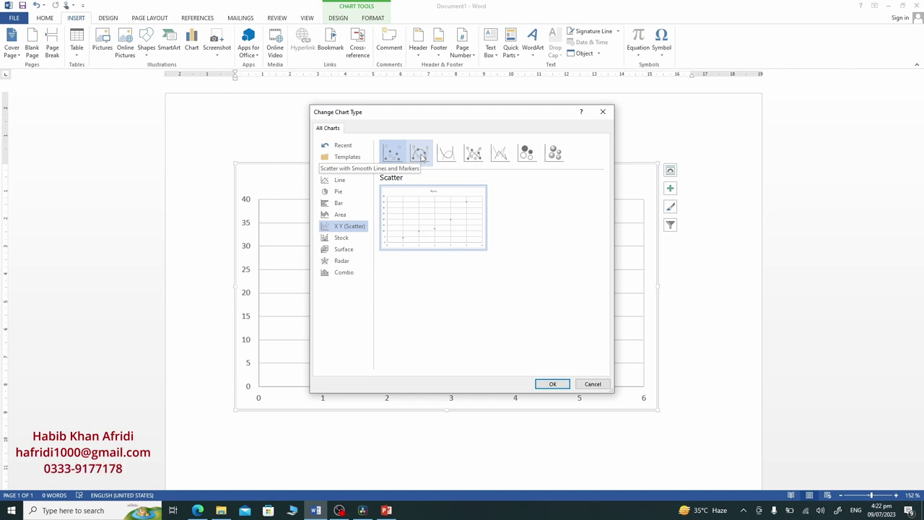
pyautogui.click(421, 156)
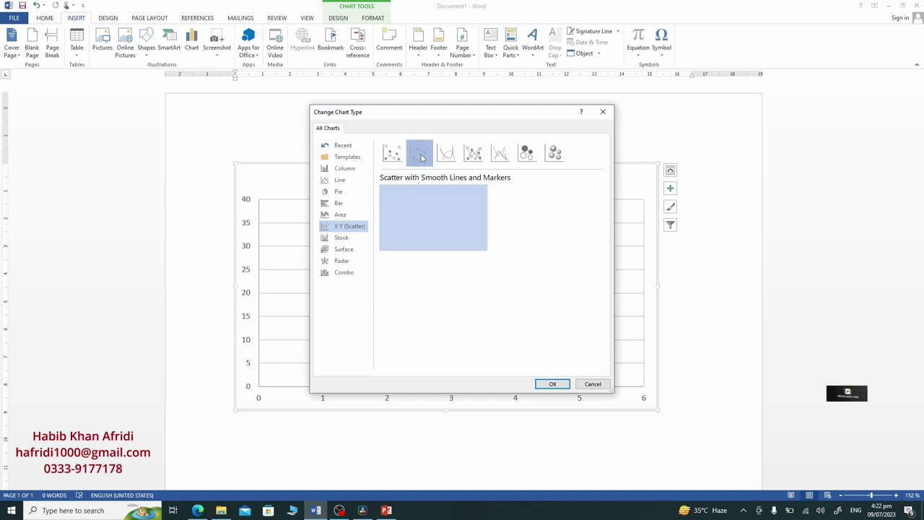
pyautogui.click(552, 383)
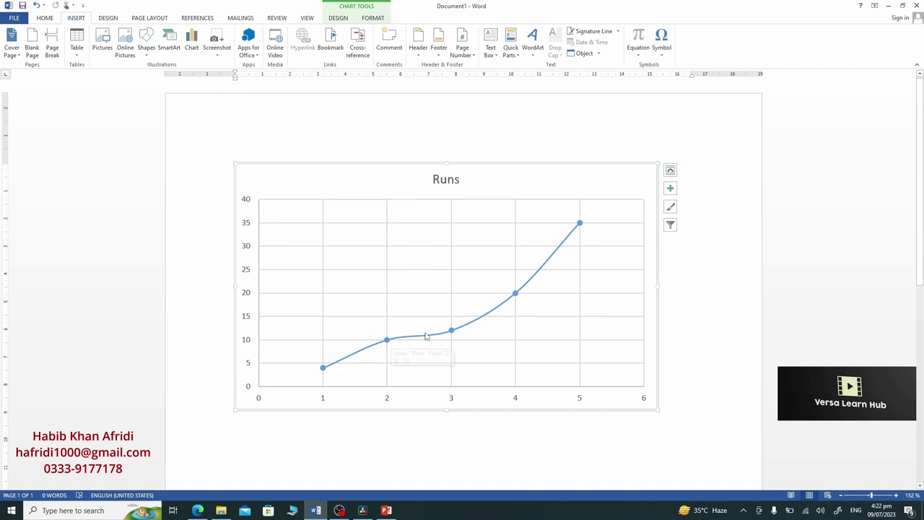
pyautogui.moveTo(456, 333)
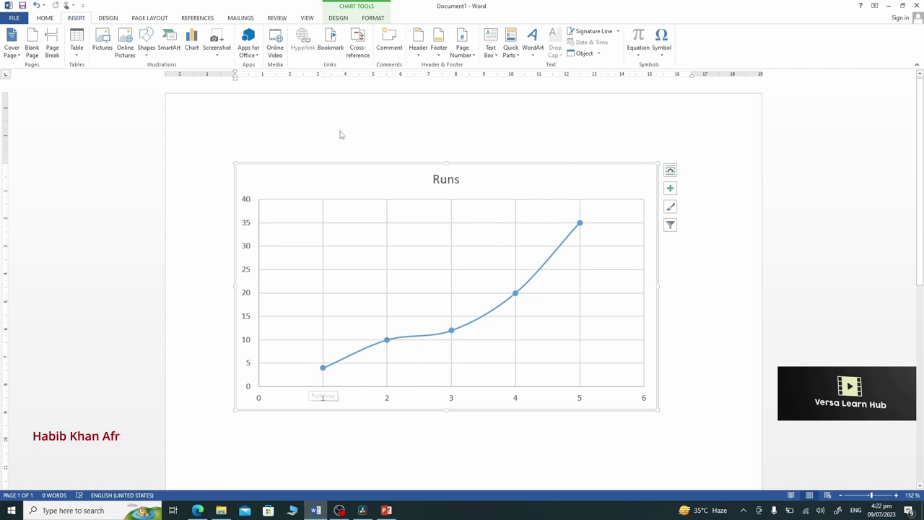
pyautogui.click(193, 49)
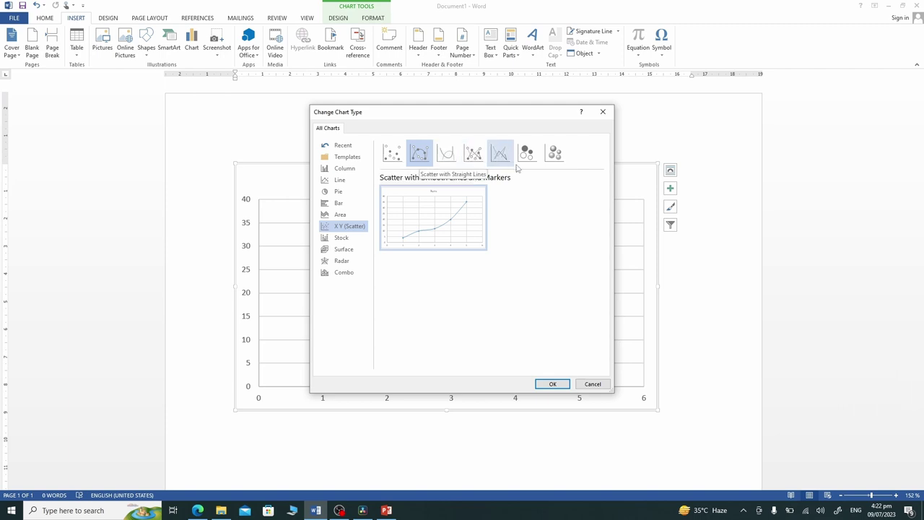
pyautogui.click(556, 153)
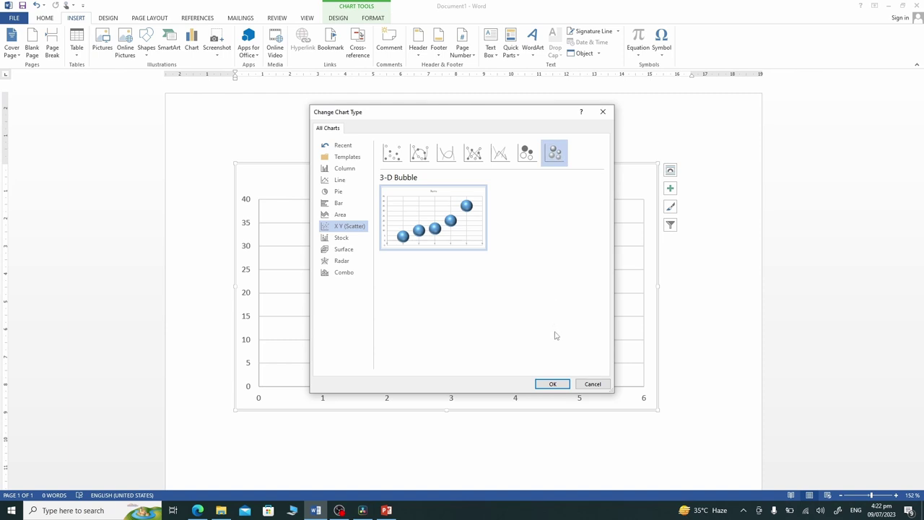
pyautogui.click(553, 384)
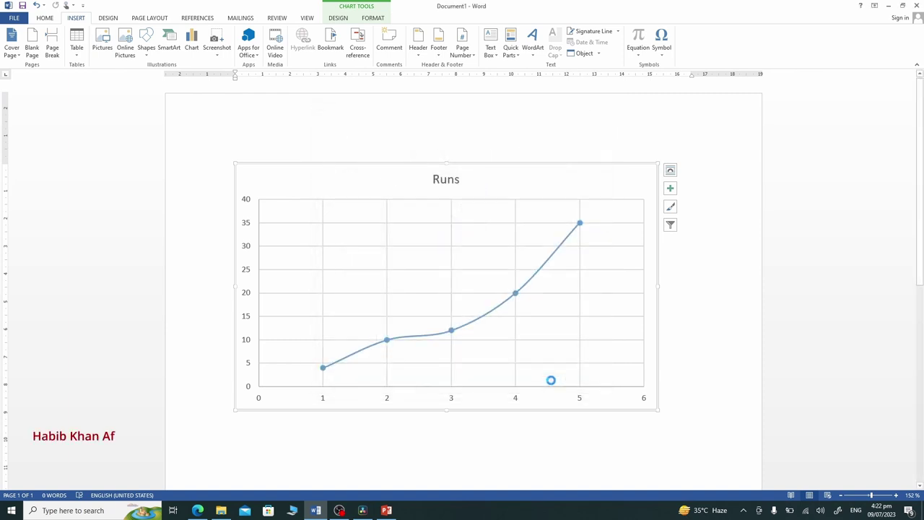
pyautogui.click(192, 50)
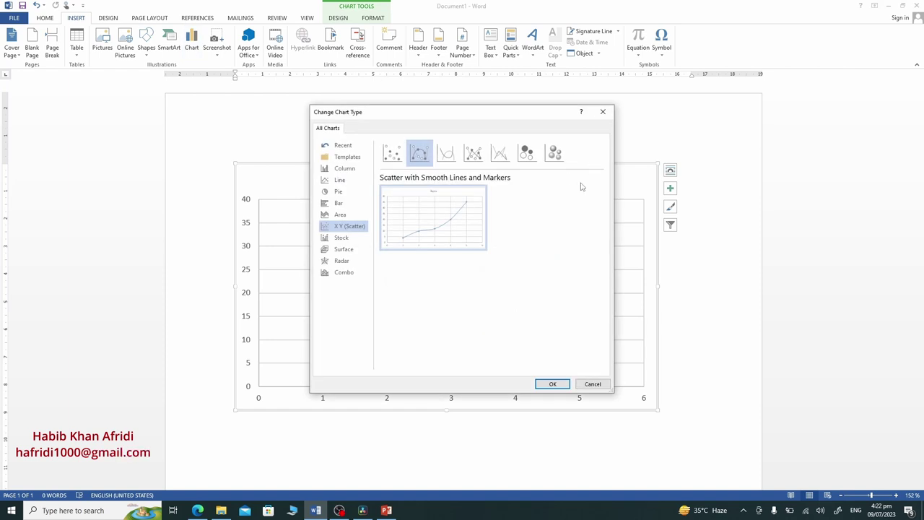
pyautogui.doubleClick(555, 153)
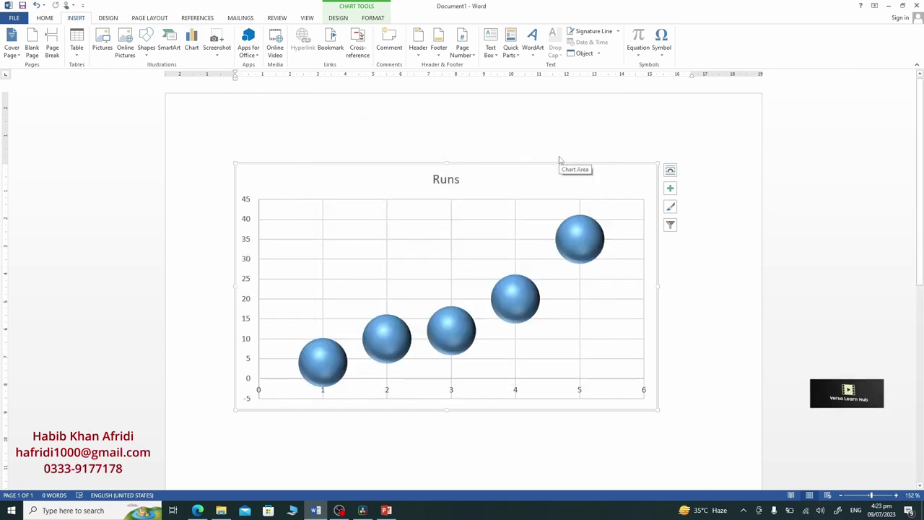
pyautogui.hotkey('ctrl', 'z')
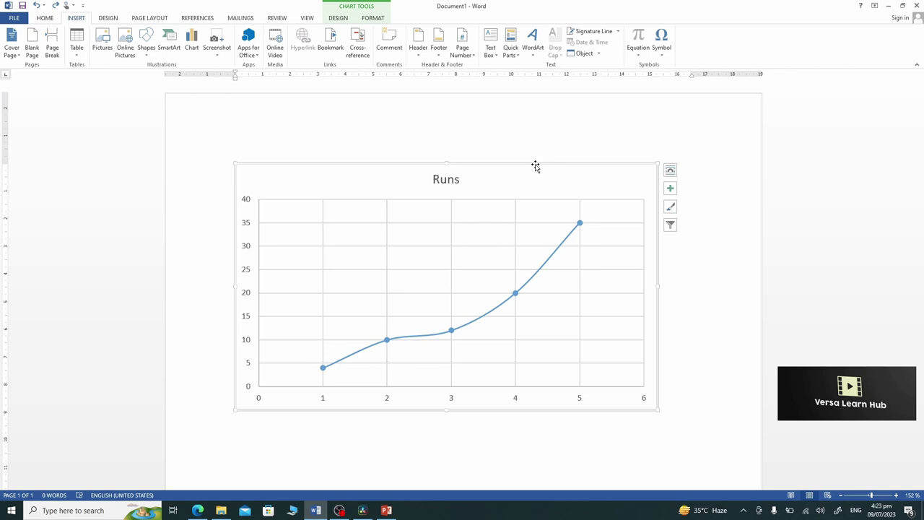
# Open the chart data and rename the column headings to Price and Demand.
pyautogui.rightClick(535, 166)
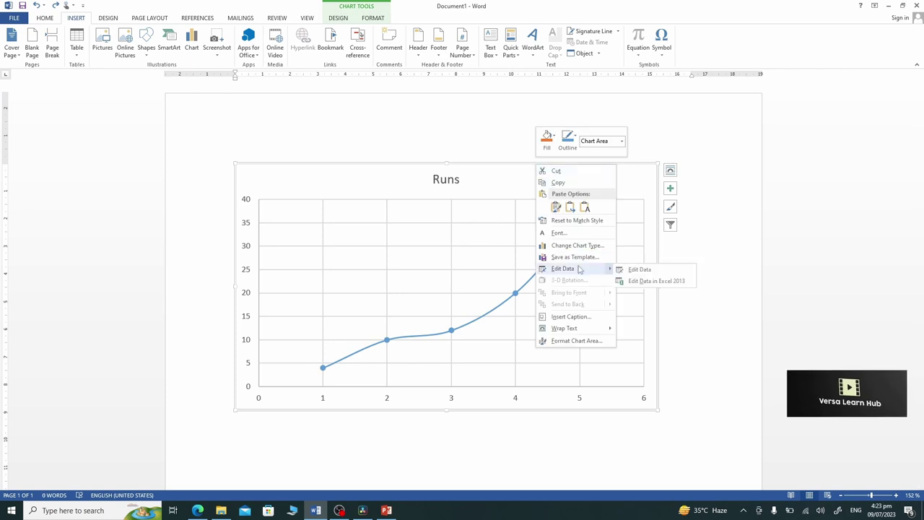
pyautogui.click(578, 268)
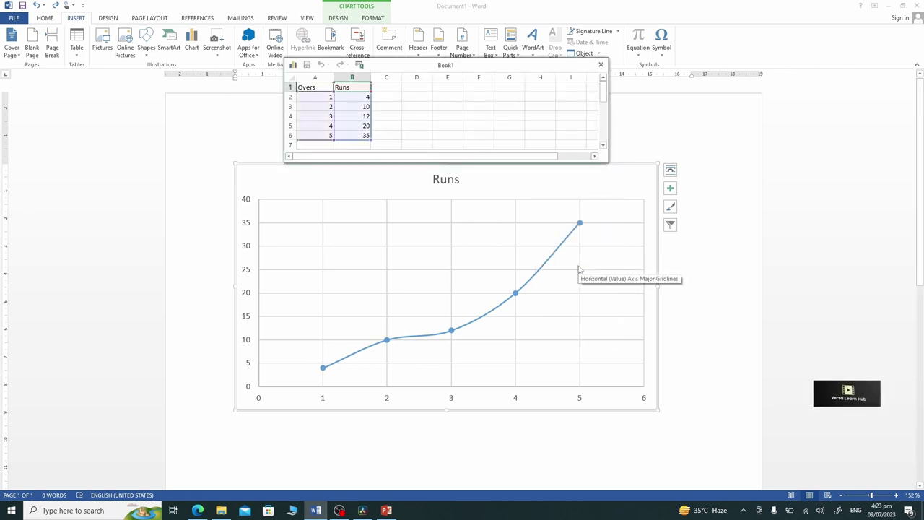
pyautogui.click(316, 87)
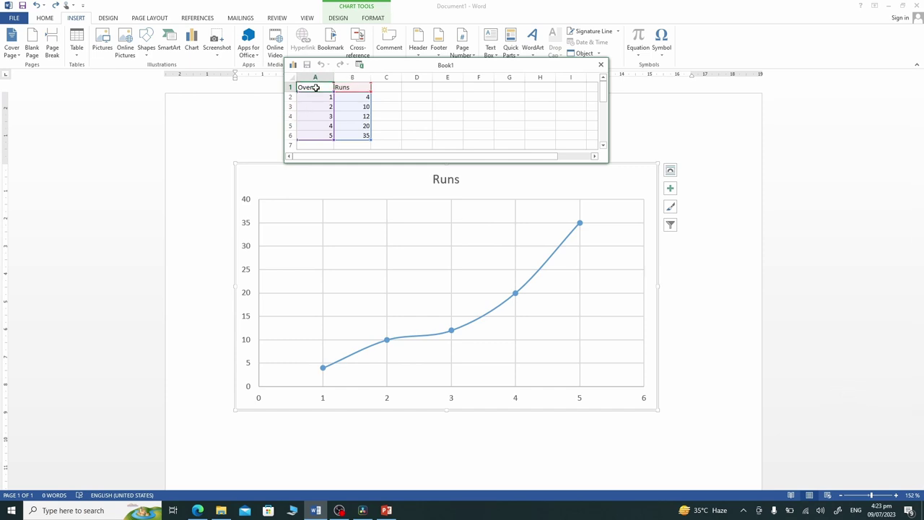
pyautogui.write('Price')
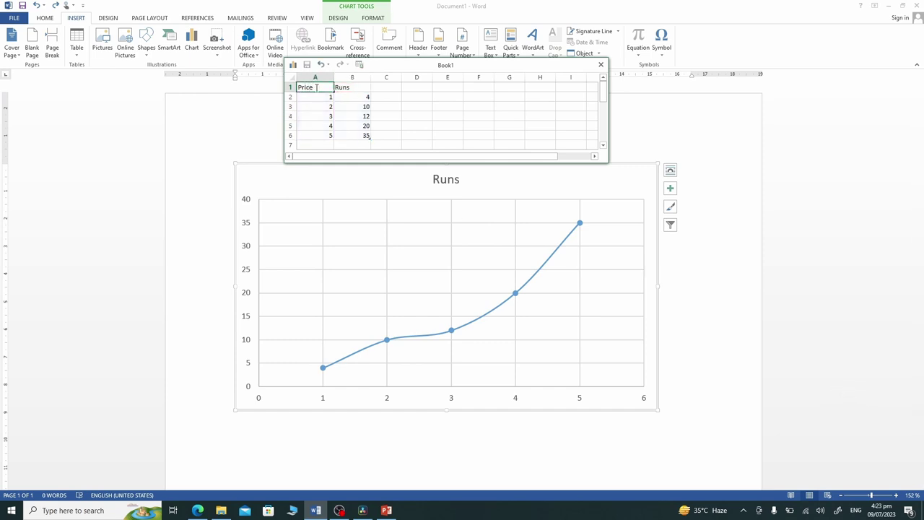
pyautogui.press('Tab')
pyautogui.write('De')
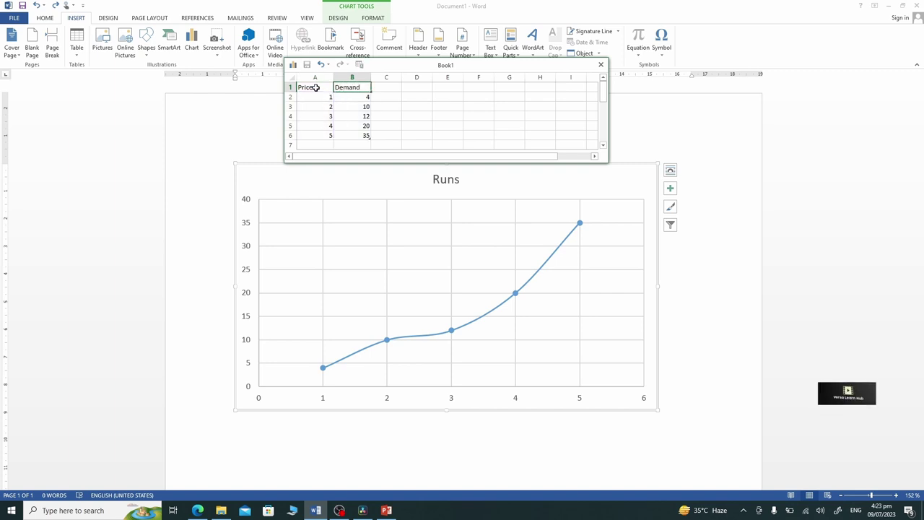
pyautogui.press('Return')
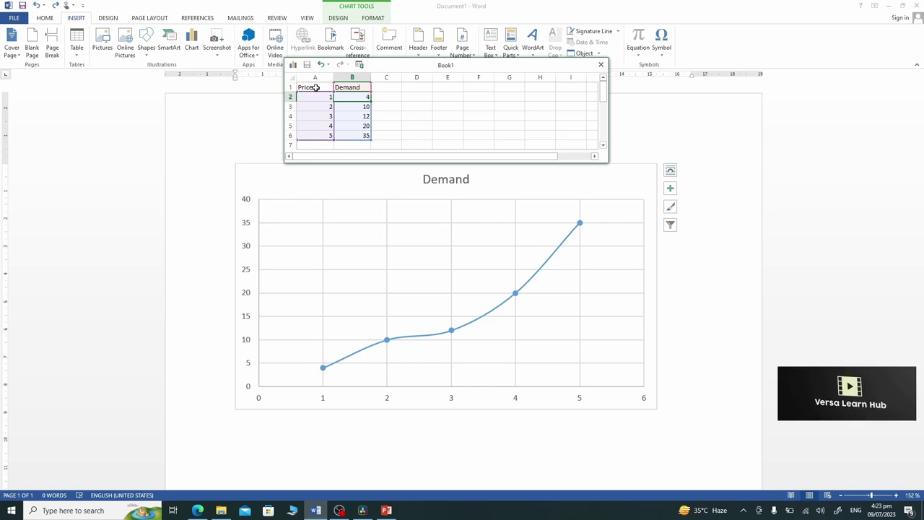
# Enter demand values 10, 8, 6, 4, 2 for prices 1–5.
pyautogui.write('10')
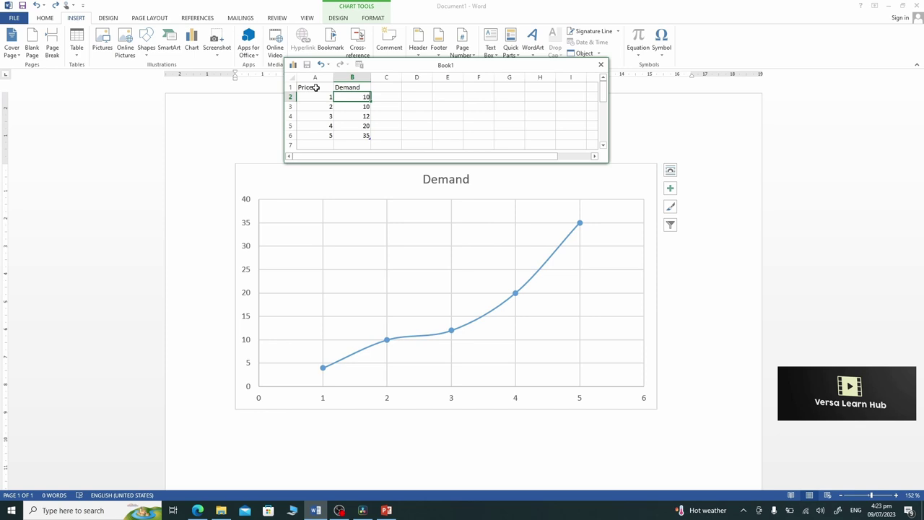
pyautogui.press('Return')
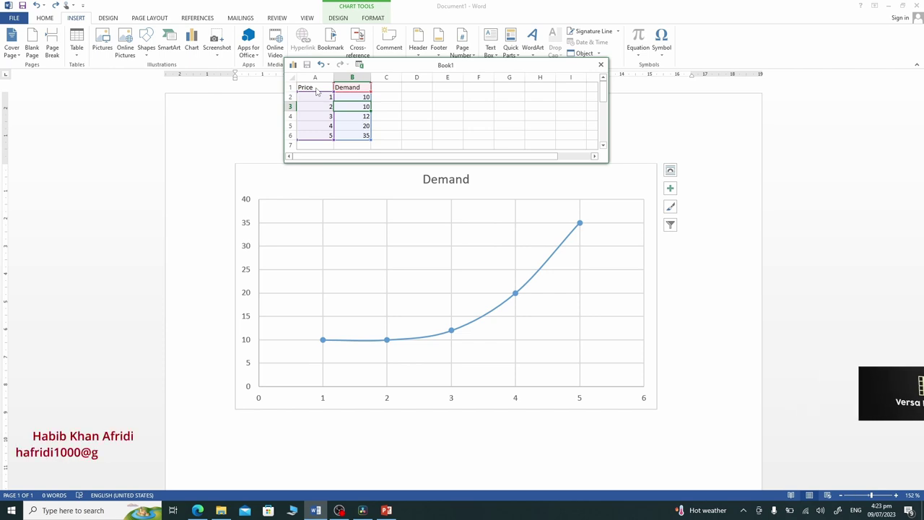
pyautogui.write('8')
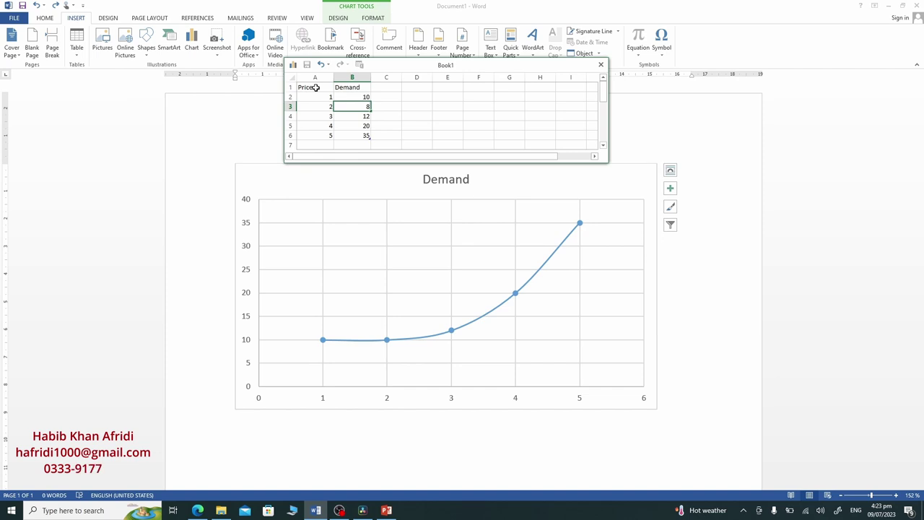
pyautogui.press('Return')
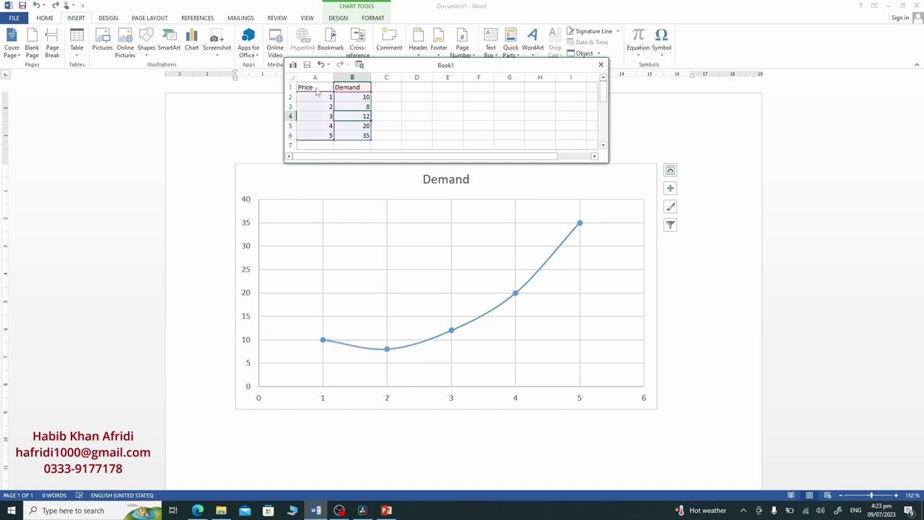
pyautogui.write('6')
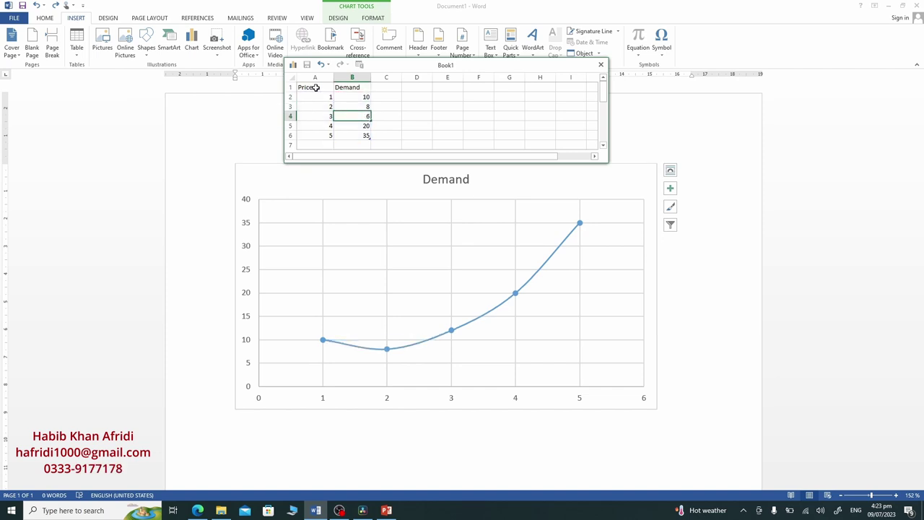
pyautogui.press('Return')
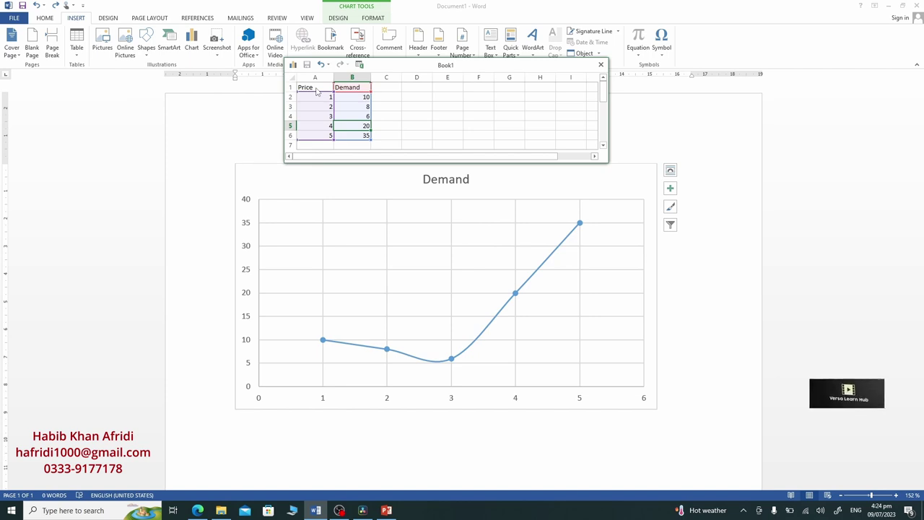
pyautogui.write('4')
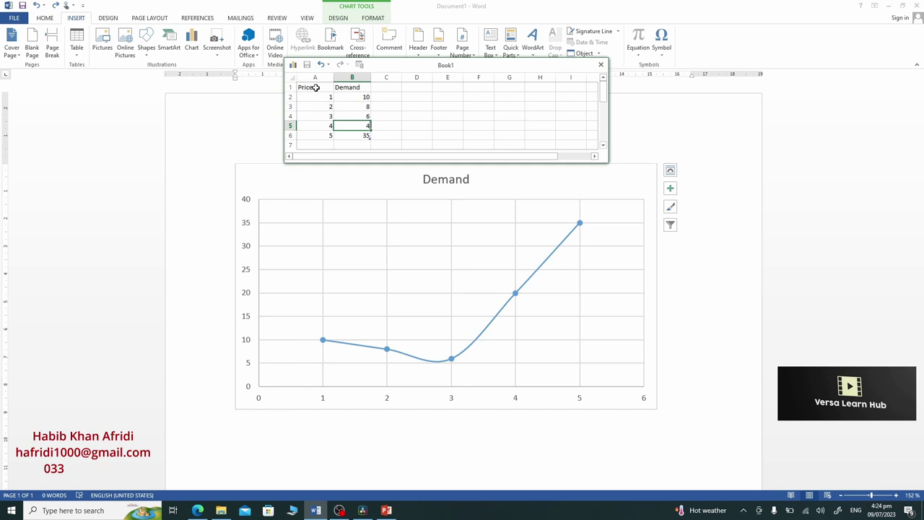
pyautogui.press('Return')
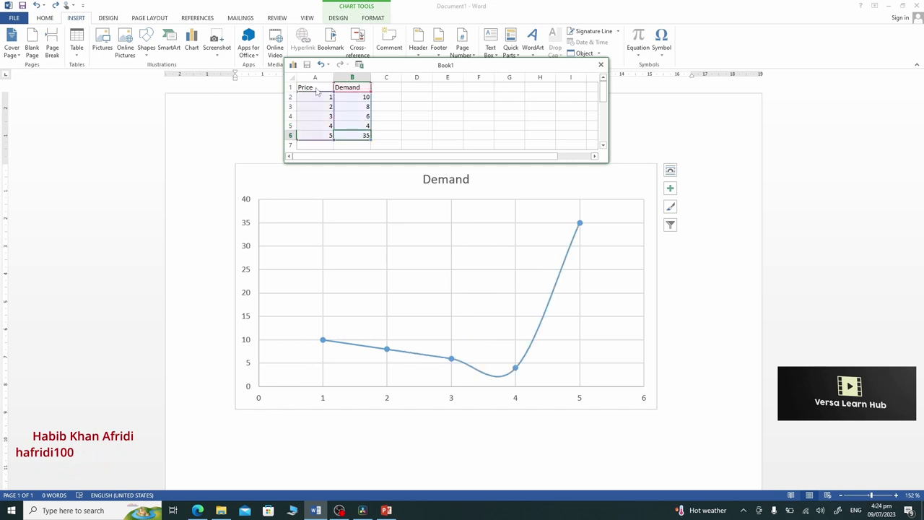
pyautogui.write('2')
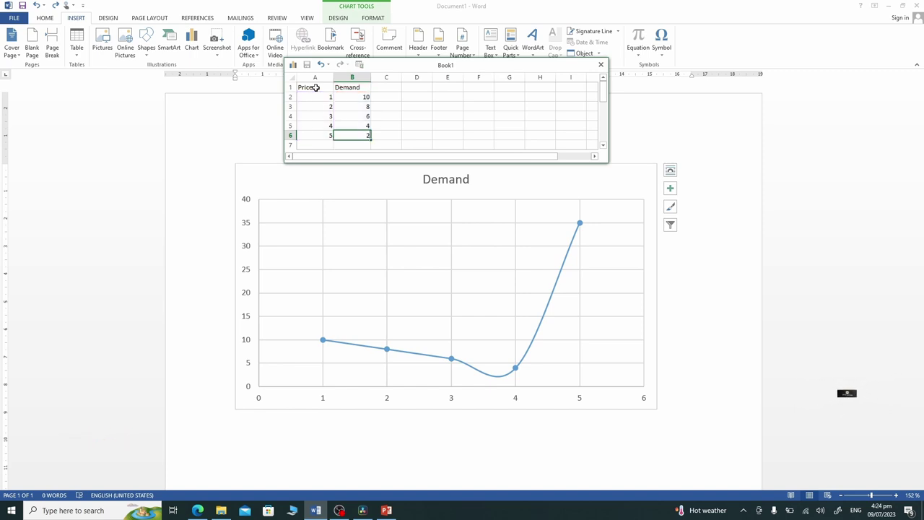
pyautogui.press('Return')
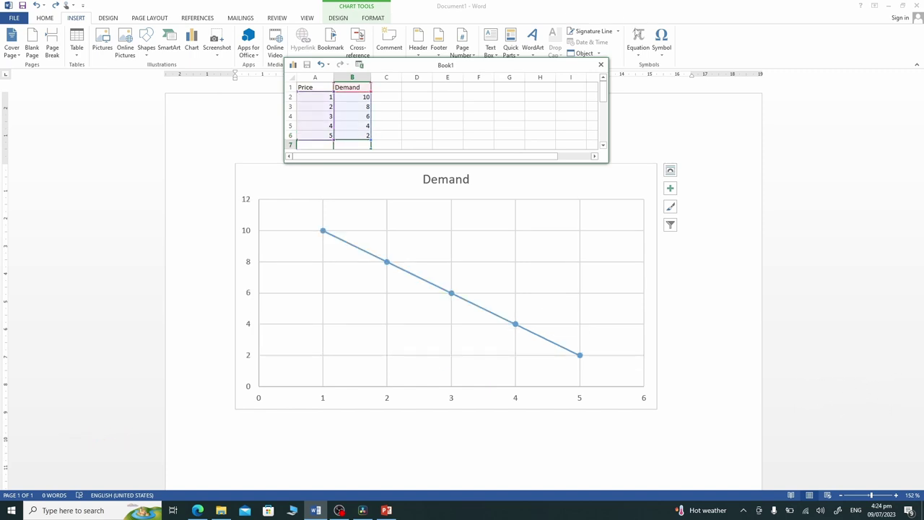
# Close the Book1 data sheet to view the falling Demand line.
pyautogui.click(601, 65)
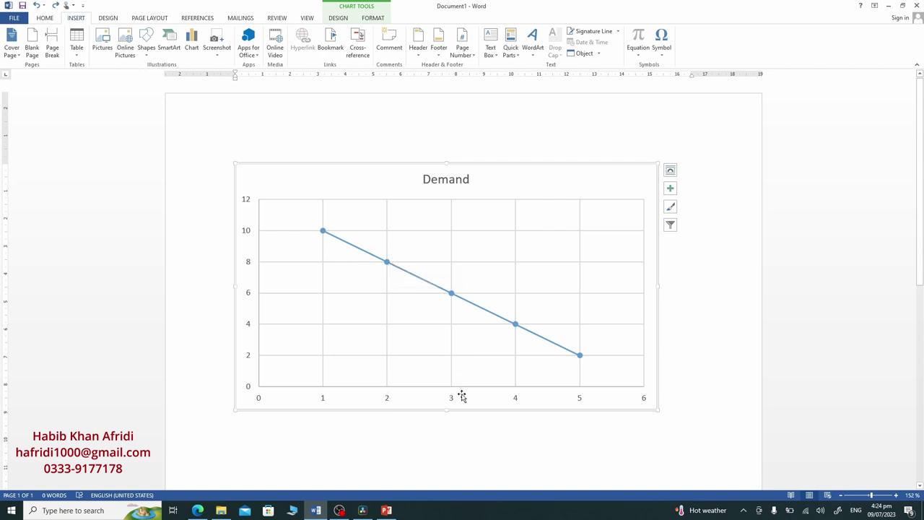
pyautogui.moveTo(452, 298)
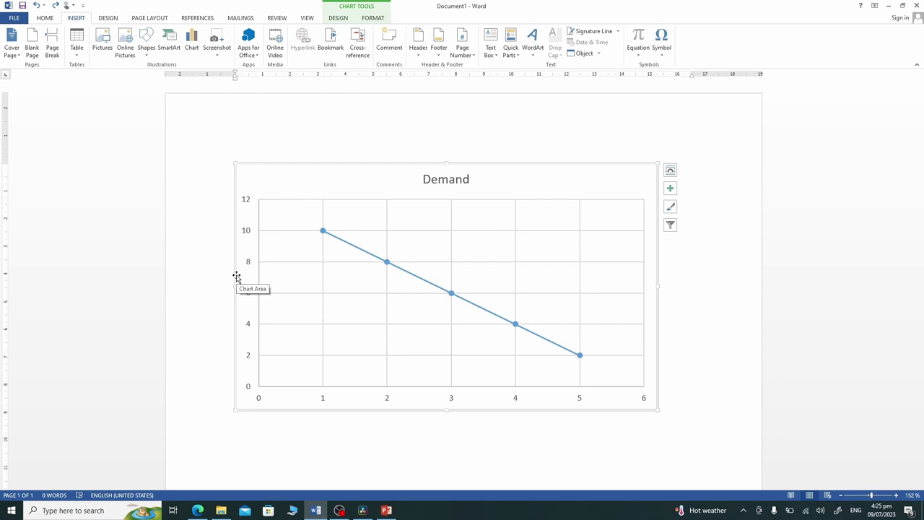
# Open the chart data and rename the Demand heading to Supply.
pyautogui.rightClick(237, 277)
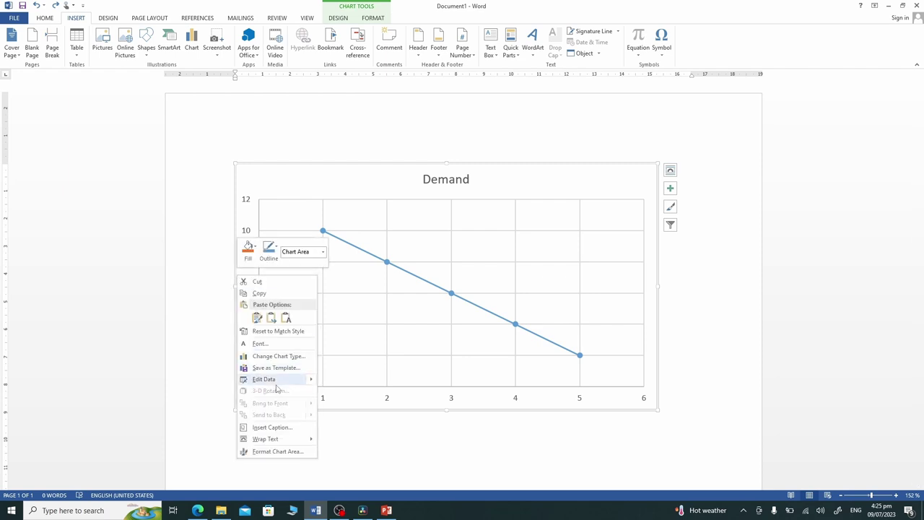
pyautogui.moveTo(276, 386)
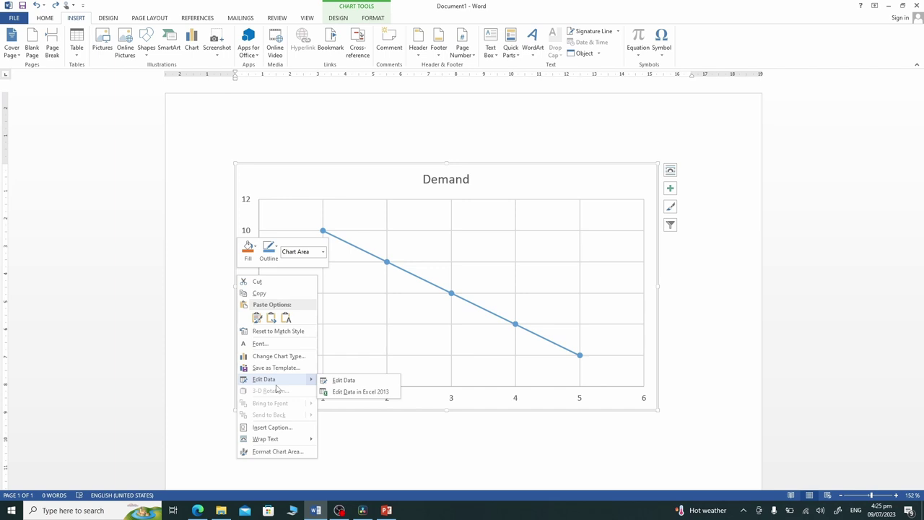
pyautogui.click(276, 386)
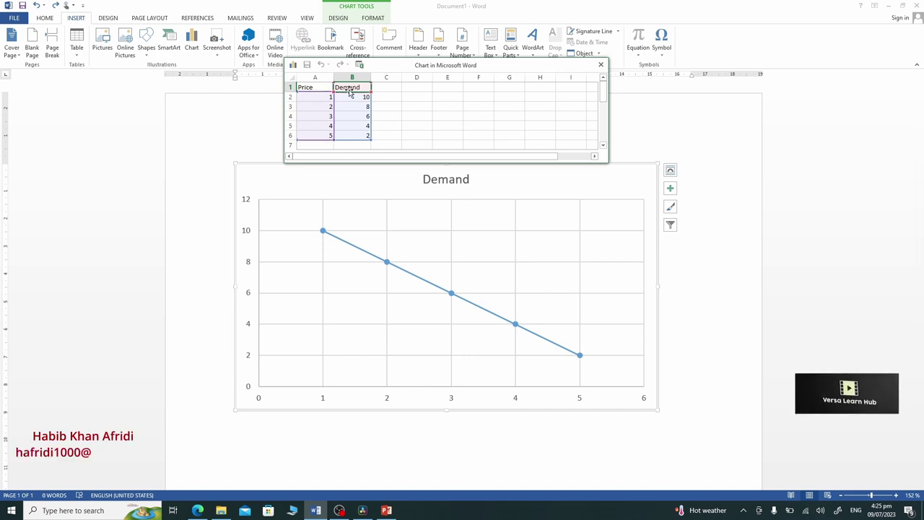
pyautogui.write('Supply')
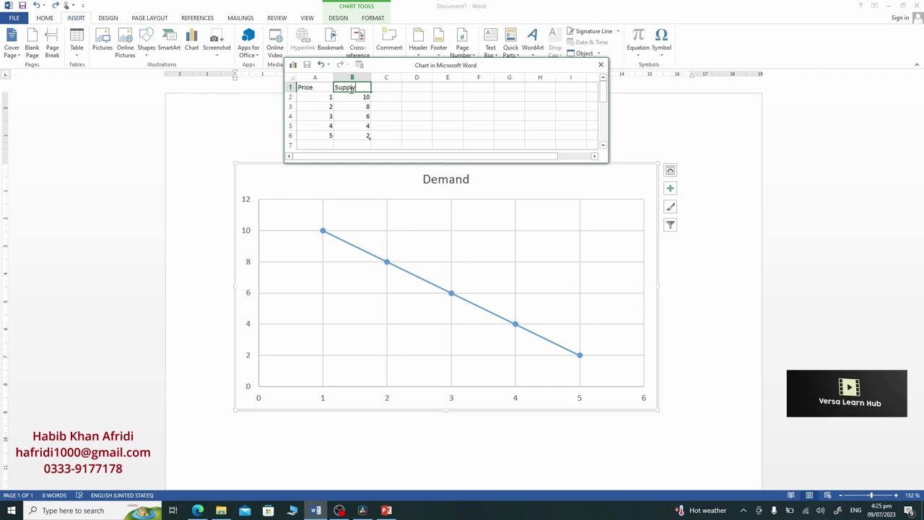
pyautogui.press('Return')
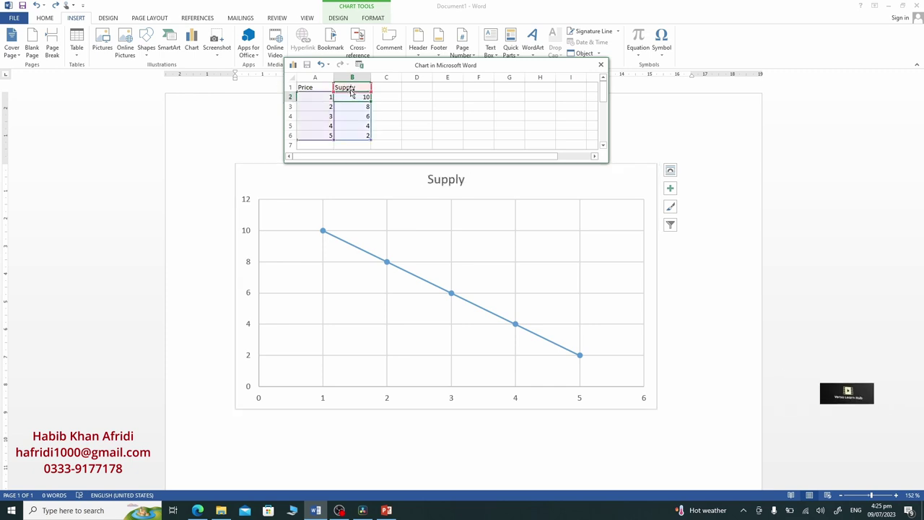
# Enter supply values 2, 4, 6, 8, 10 for prices 1–5.
pyautogui.write('2')
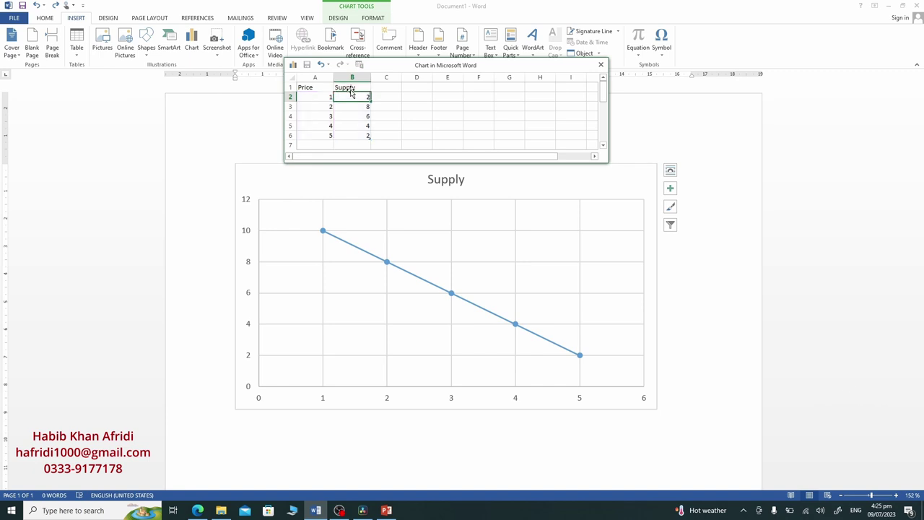
pyautogui.press('Return')
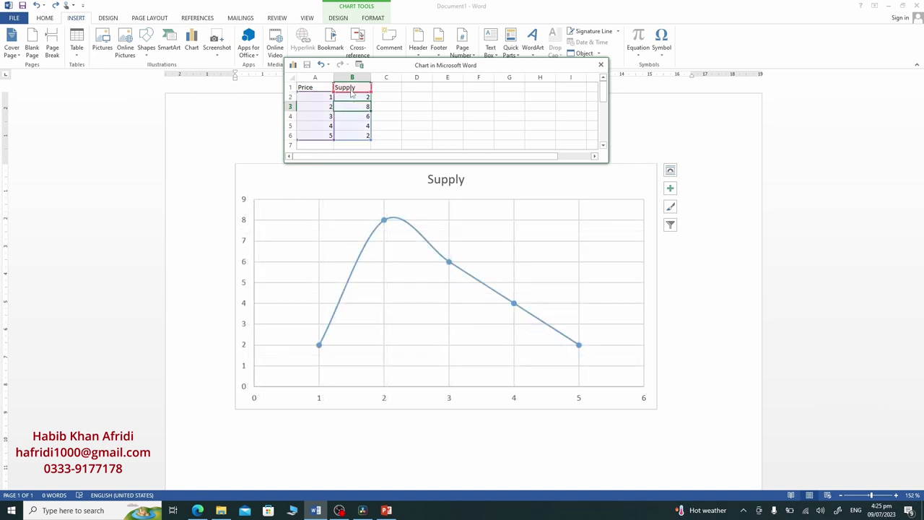
pyautogui.write('4')
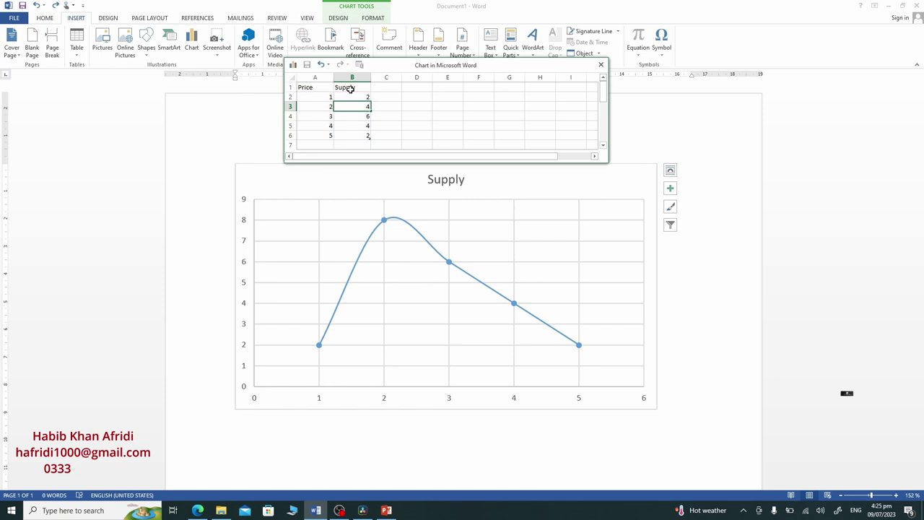
pyautogui.press('Return')
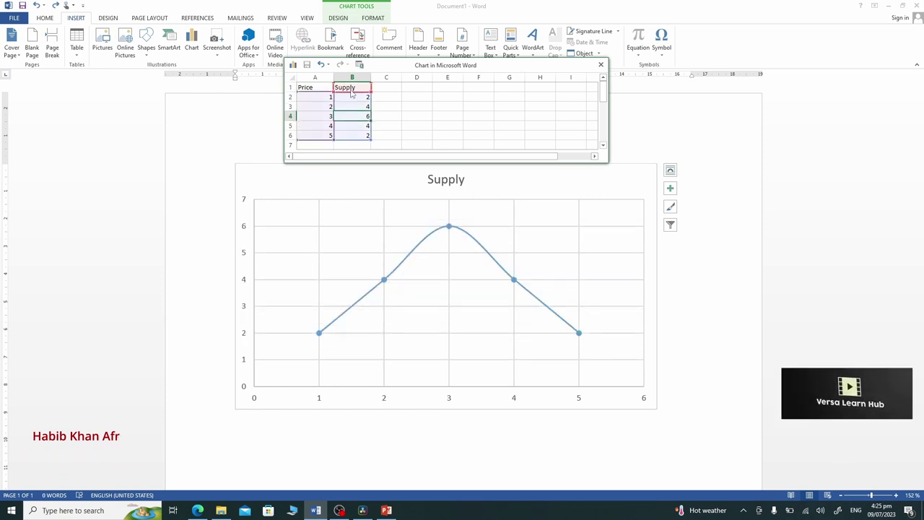
pyautogui.press('Return')
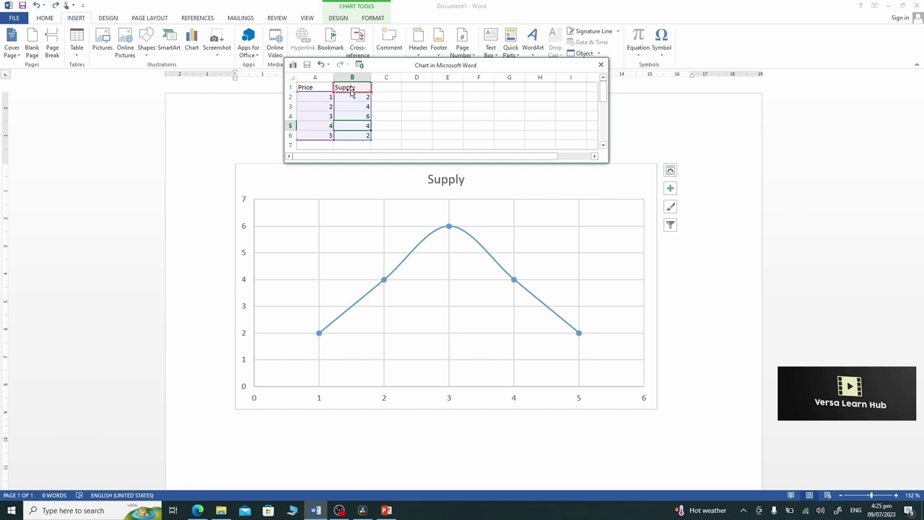
pyautogui.write('8')
pyautogui.press('Return')
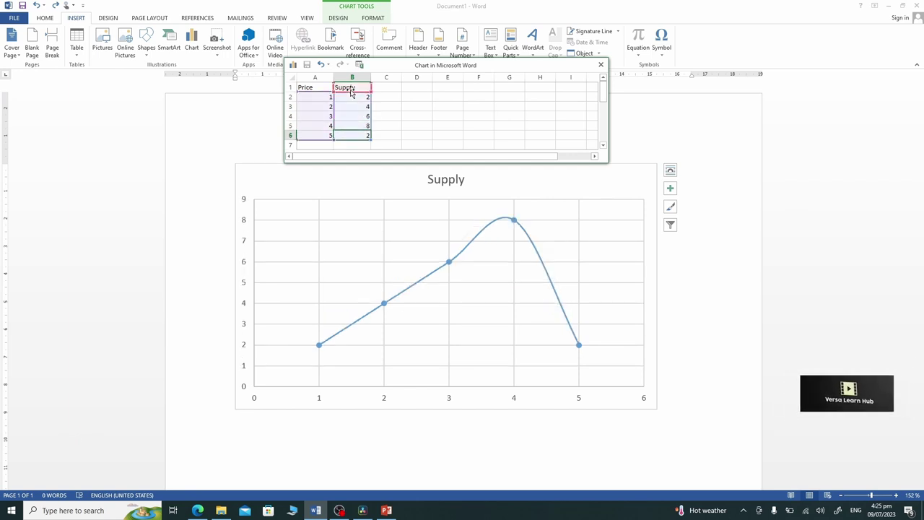
pyautogui.write('10')
pyautogui.press('Return')
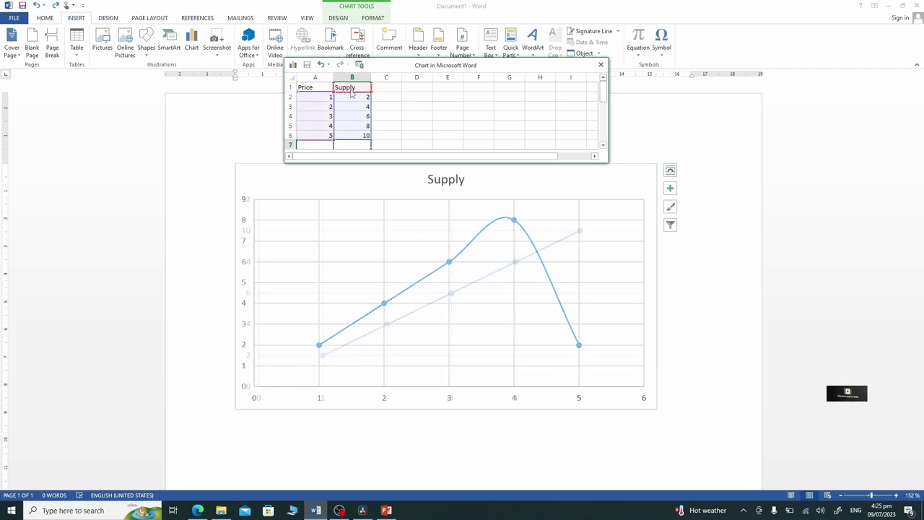
# Close the chart data sheet so the Supply line rising from 2 to 10 shows.
pyautogui.click(601, 64)
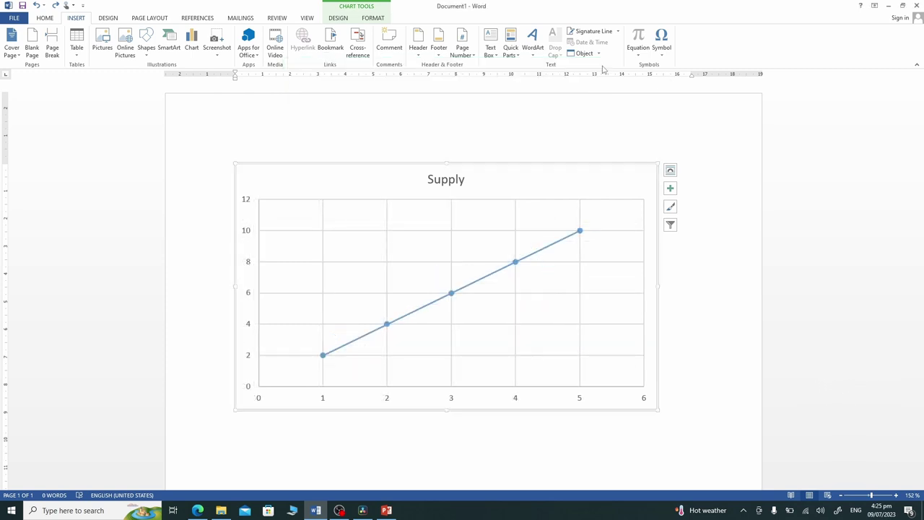
pyautogui.moveTo(325, 359)
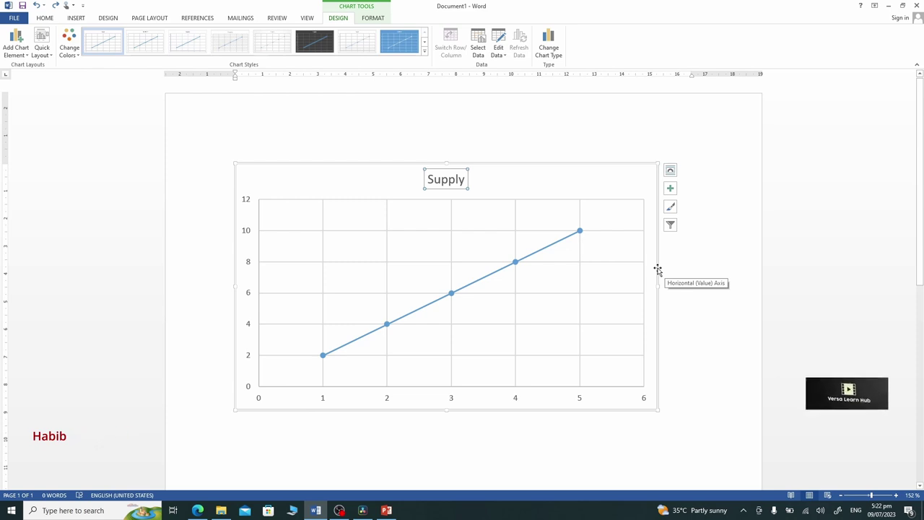
# Apply Quick Layout 5 to the whole Supply chart.
pyautogui.click(257, 167)
pyautogui.click(50, 57)
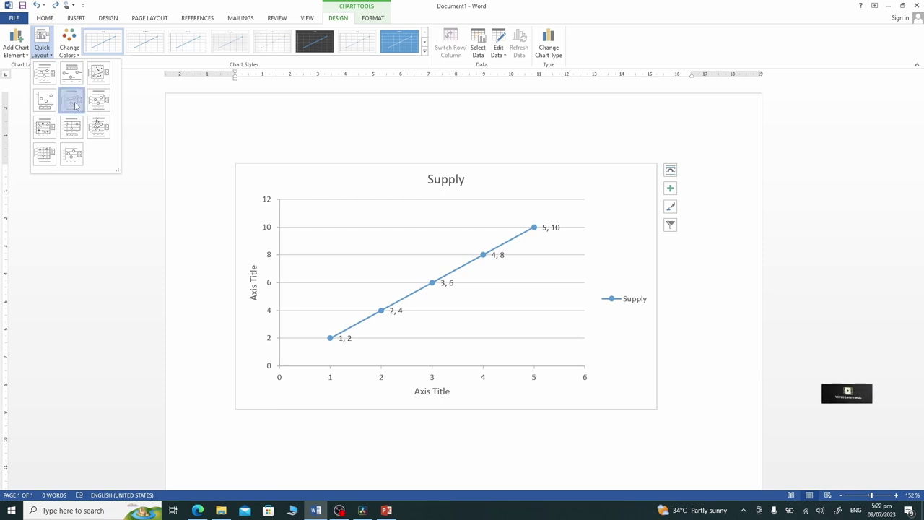
pyautogui.click(73, 105)
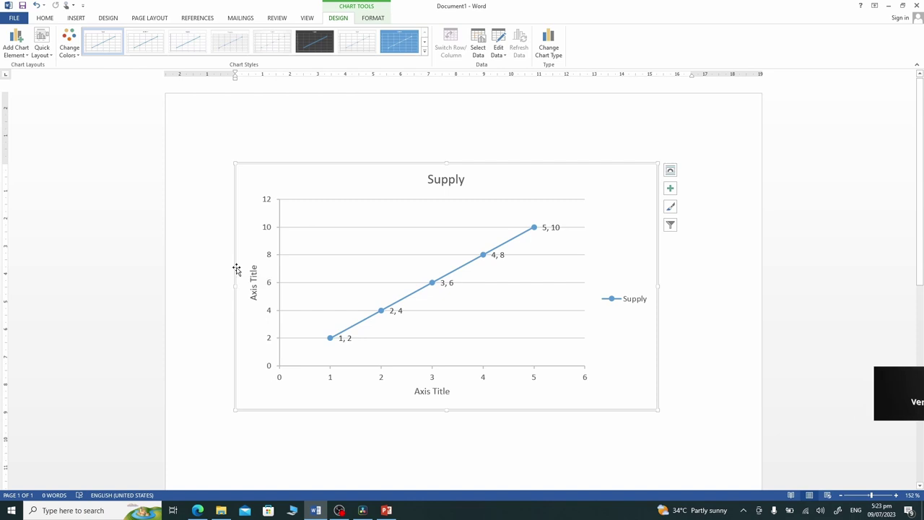
pyautogui.click(29, 56)
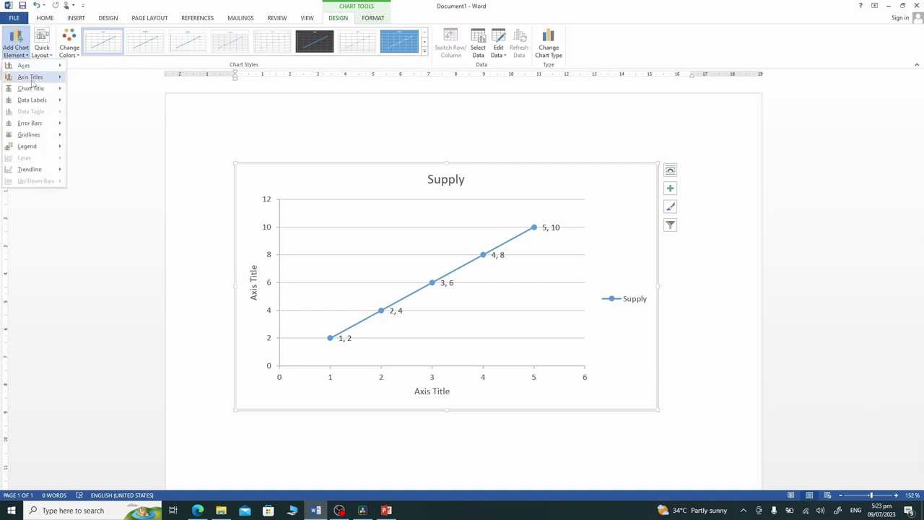
pyautogui.moveTo(32, 79)
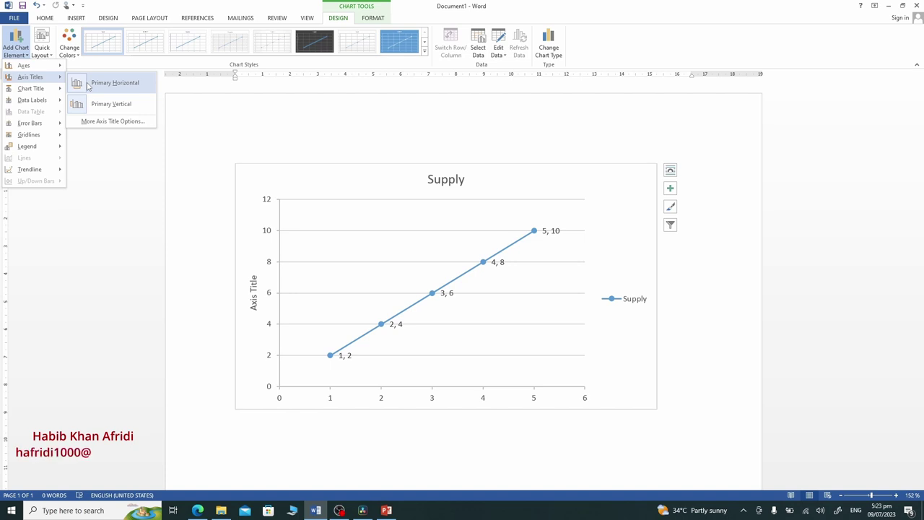
pyautogui.click(87, 83)
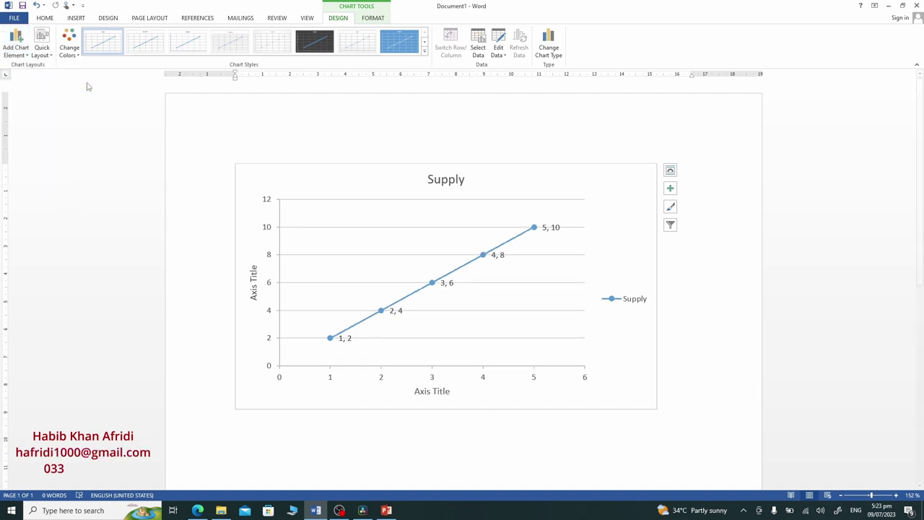
pyautogui.click(16, 43)
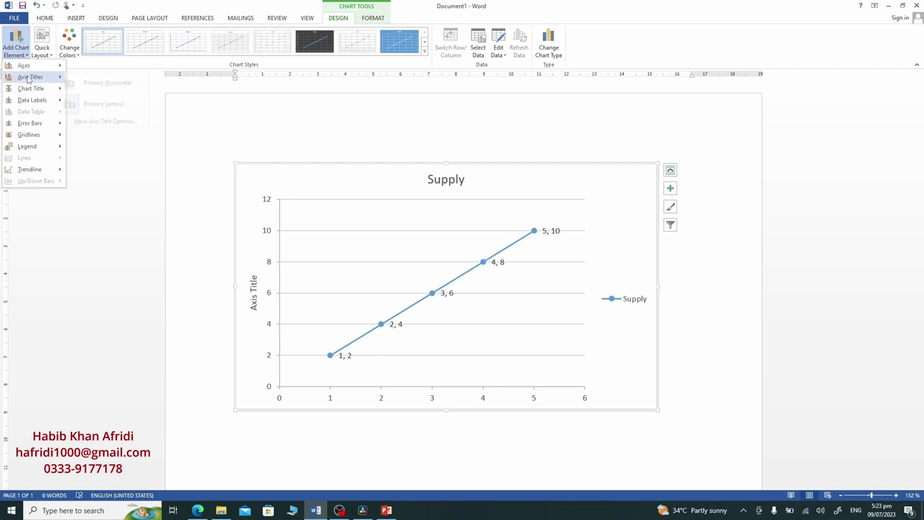
pyautogui.click(114, 111)
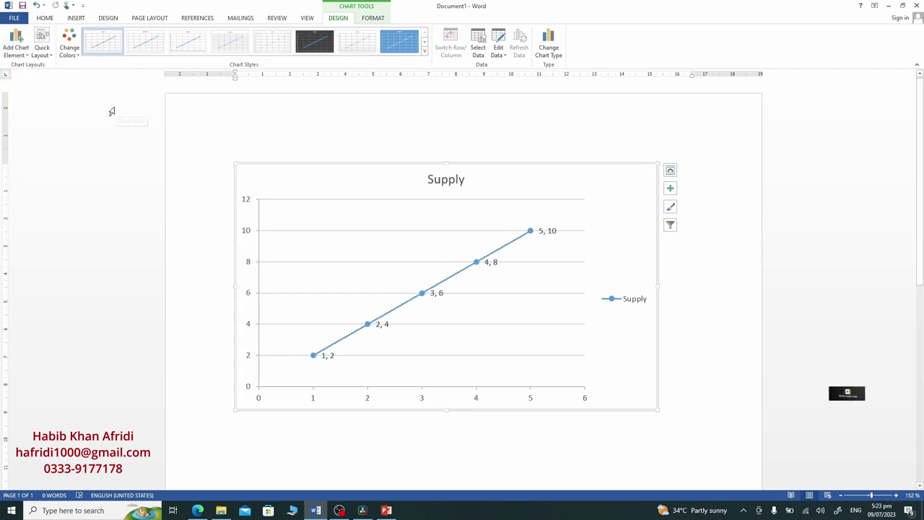
pyautogui.click(24, 57)
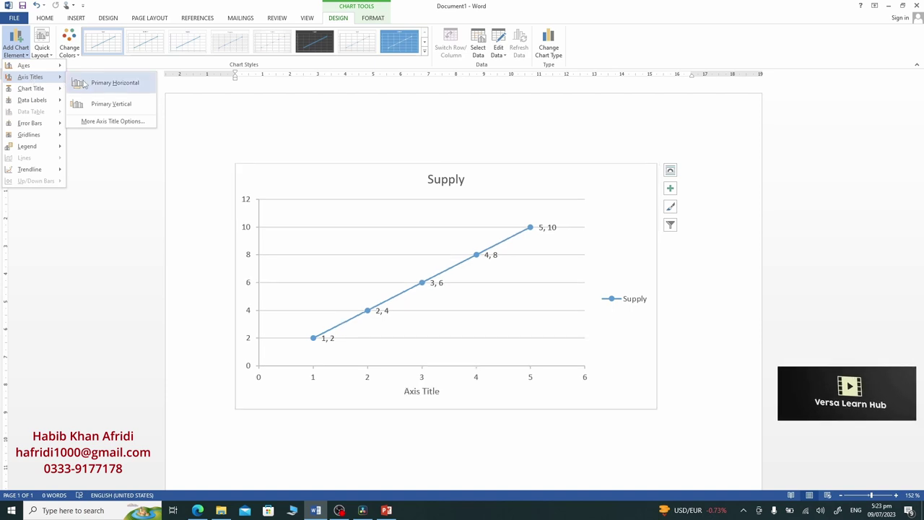
pyautogui.click(84, 84)
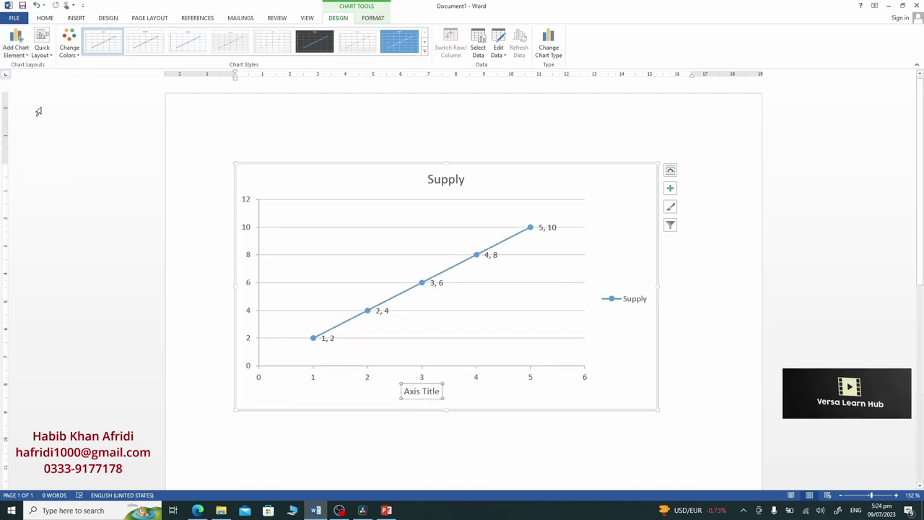
pyautogui.click(16, 49)
pyautogui.moveTo(29, 77)
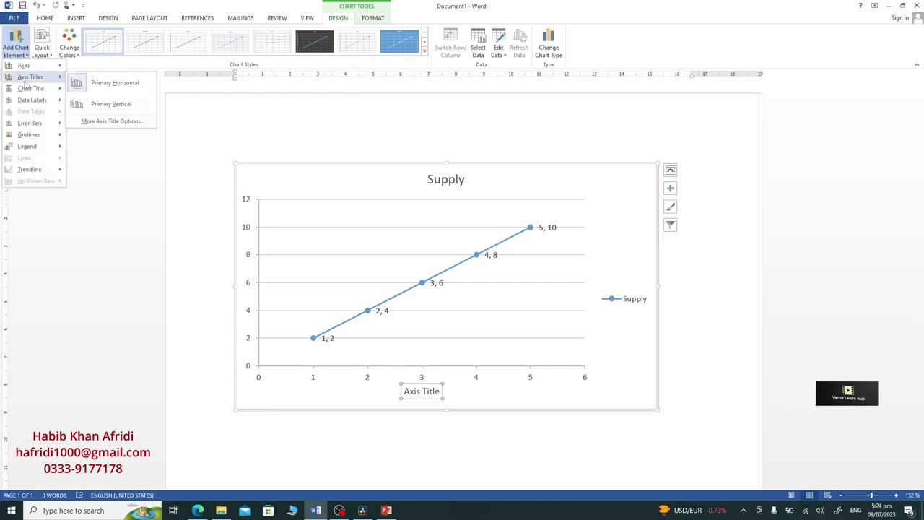
pyautogui.click(80, 105)
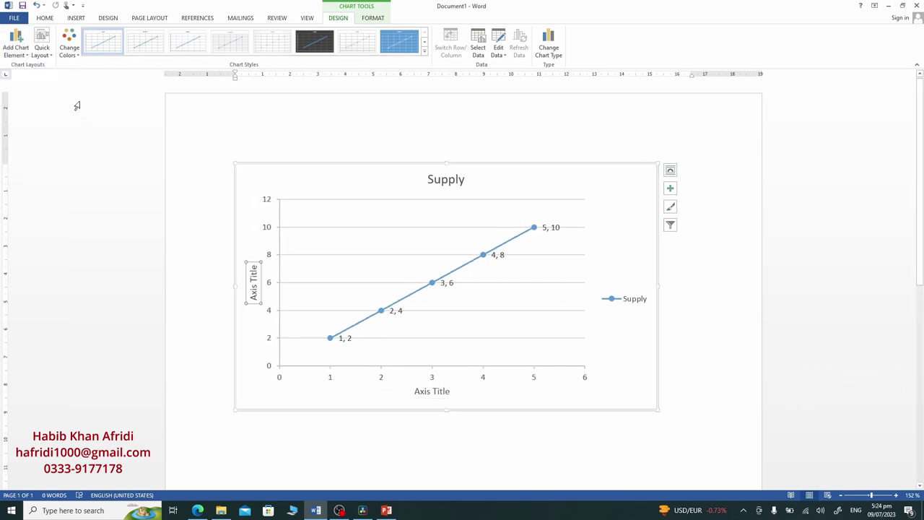
# Replace the horizontal axis title placeholder with Price.
pyautogui.click(423, 392)
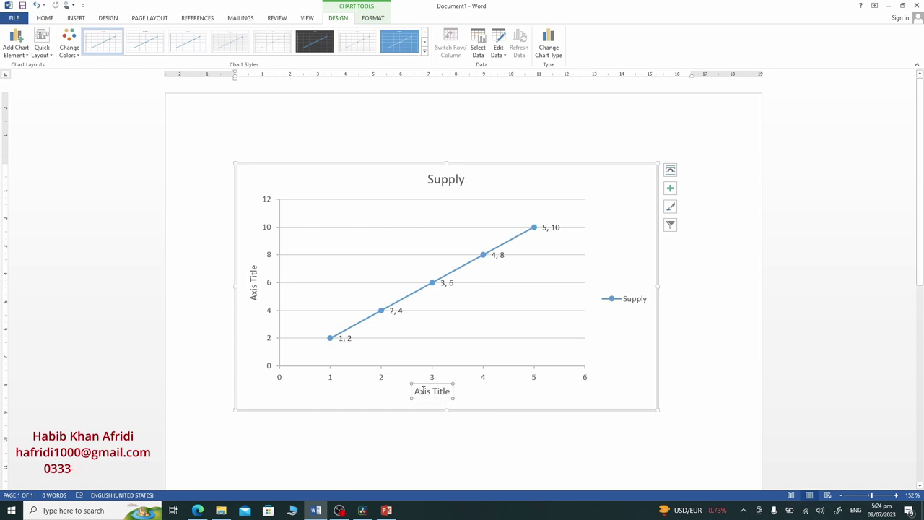
pyautogui.doubleClick(423, 391)
pyautogui.tripleClick(424, 391)
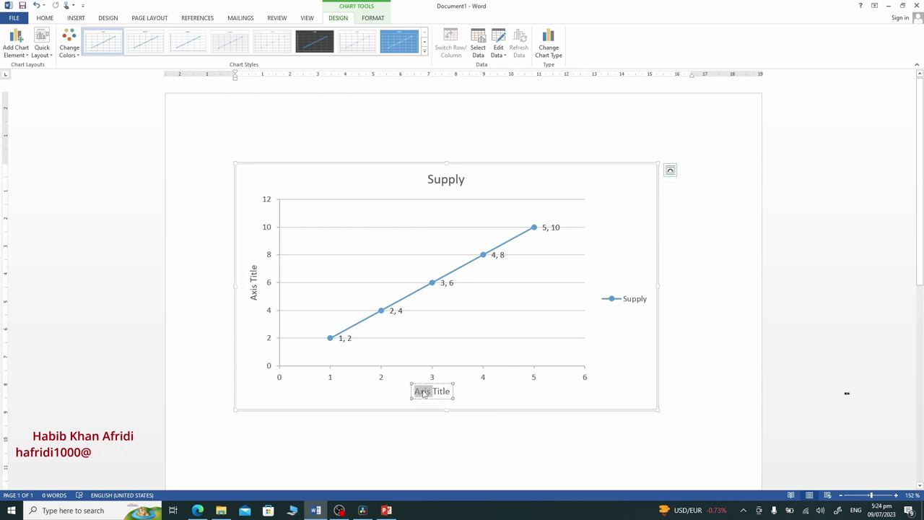
pyautogui.press('Delete')
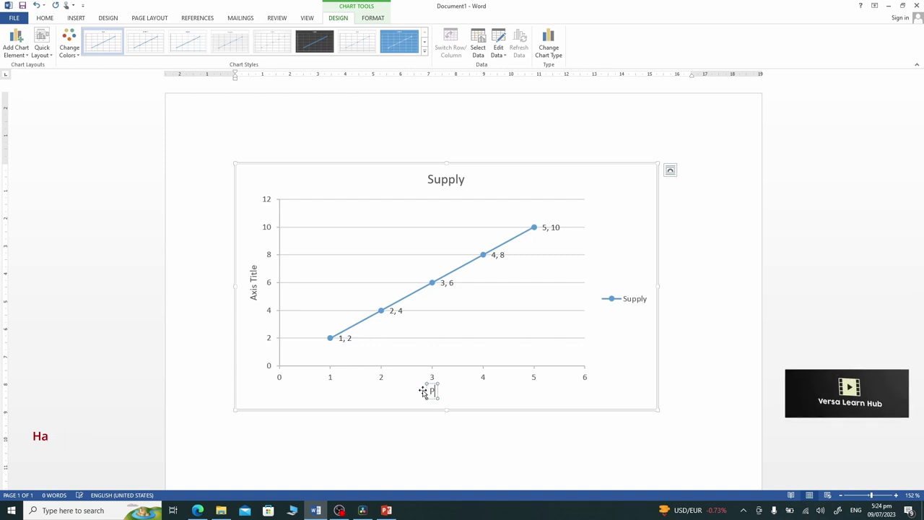
pyautogui.write('Price')
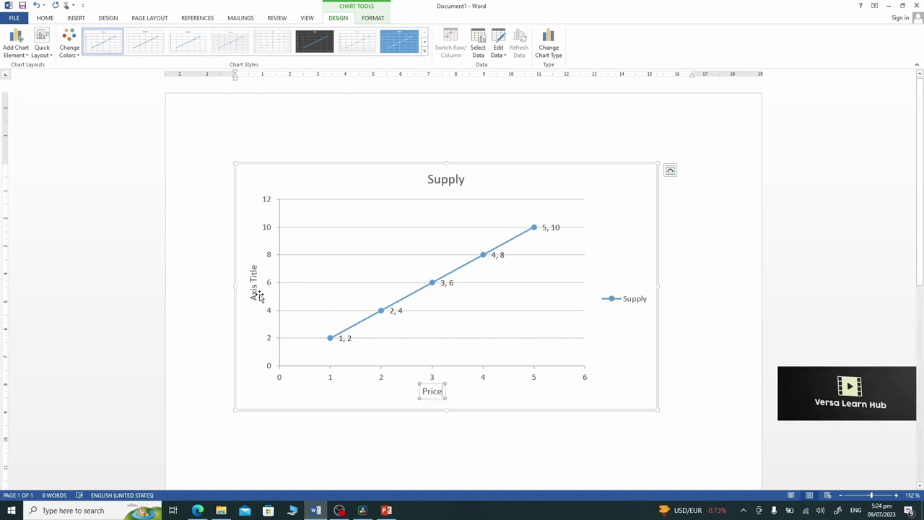
# Replace the vertical axis title with Supply and close the formatting pane.
pyautogui.doubleClick(254, 294)
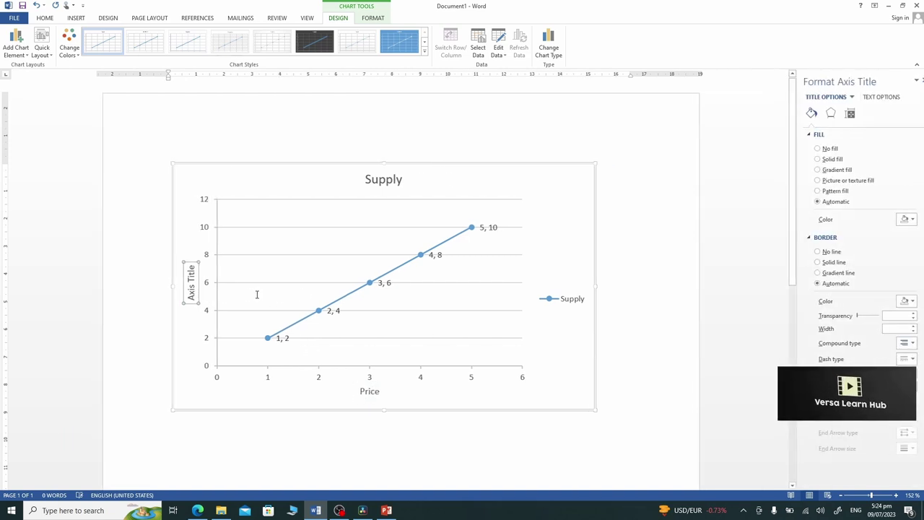
pyautogui.tripleClick(185, 274)
pyautogui.press('BackSpace')
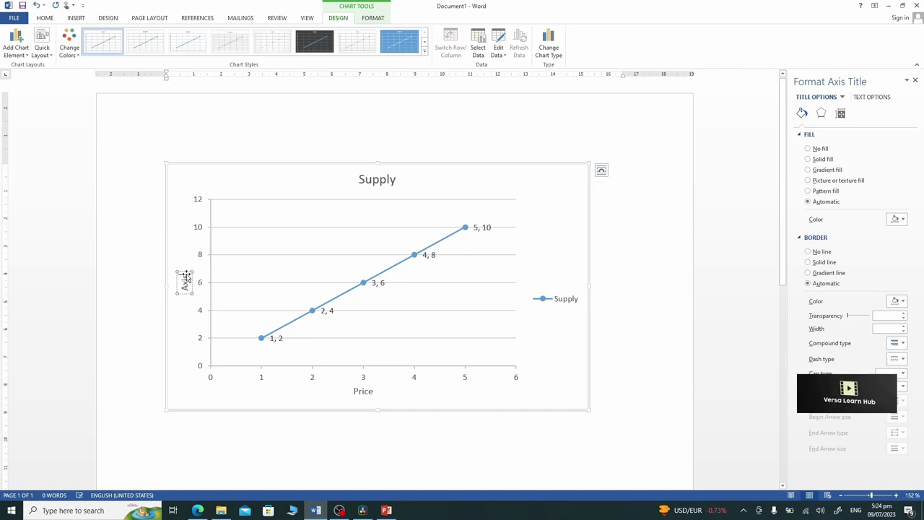
pyautogui.press('BackSpace')
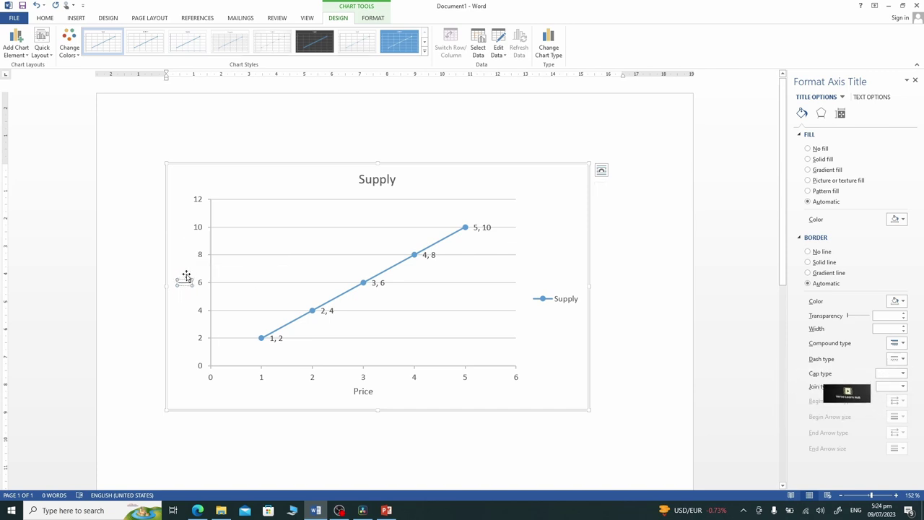
pyautogui.write('Supply')
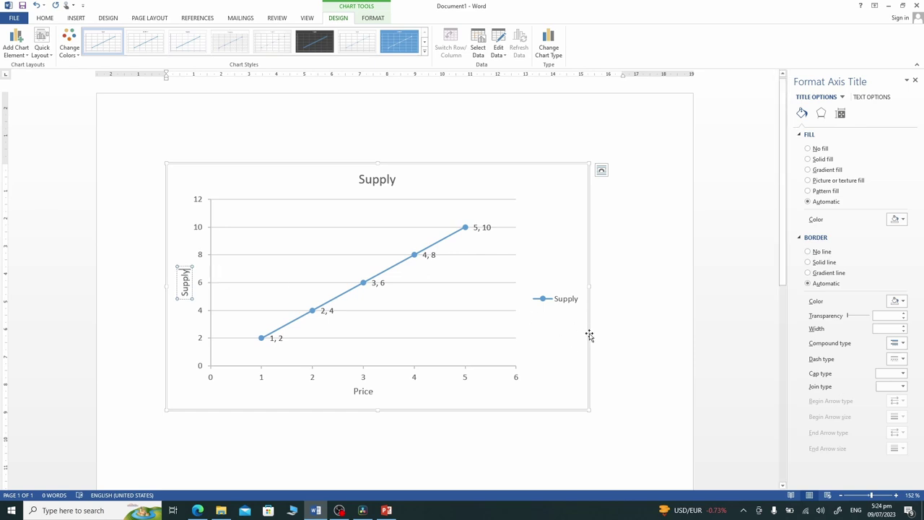
pyautogui.click(619, 326)
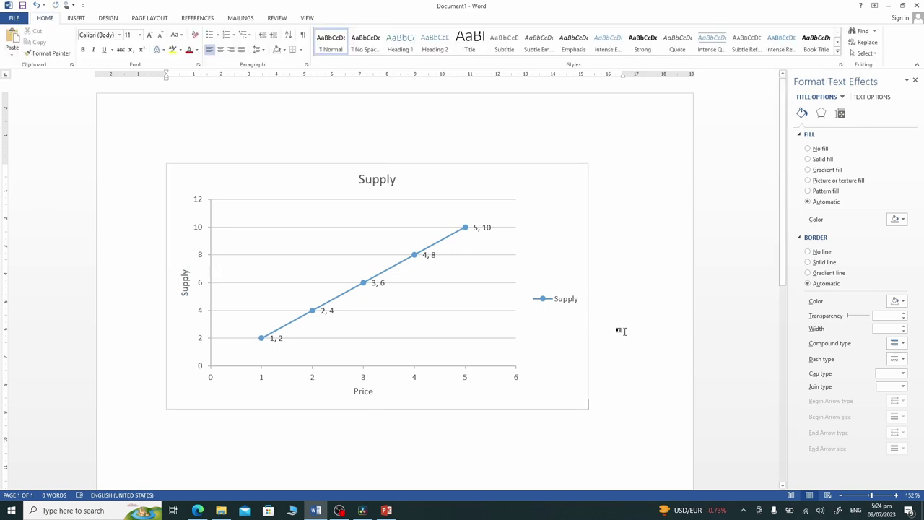
pyautogui.click(916, 80)
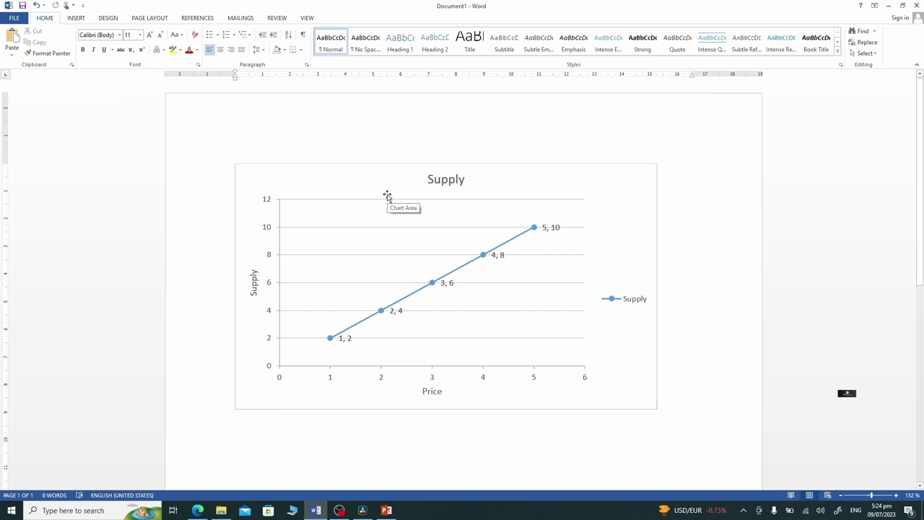
pyautogui.click(363, 176)
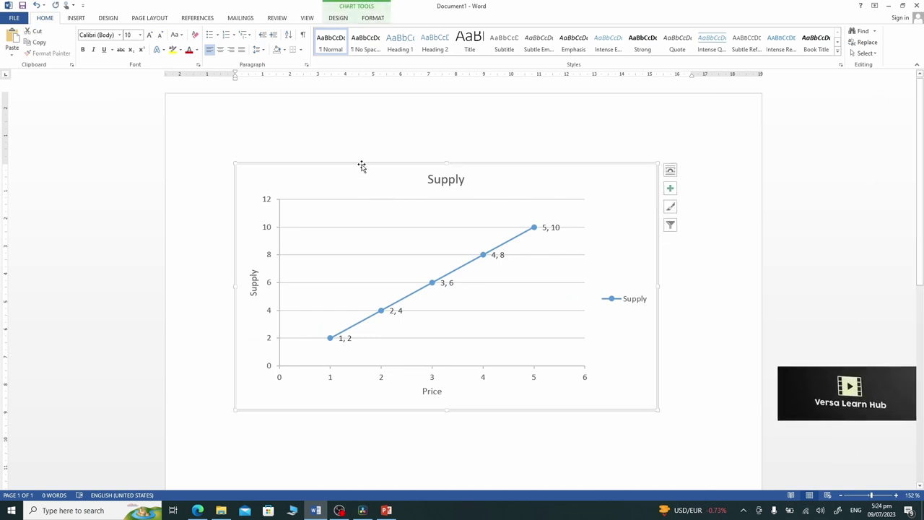
# Show the Chart Title options under Design > Add Chart Element.
pyautogui.click(339, 18)
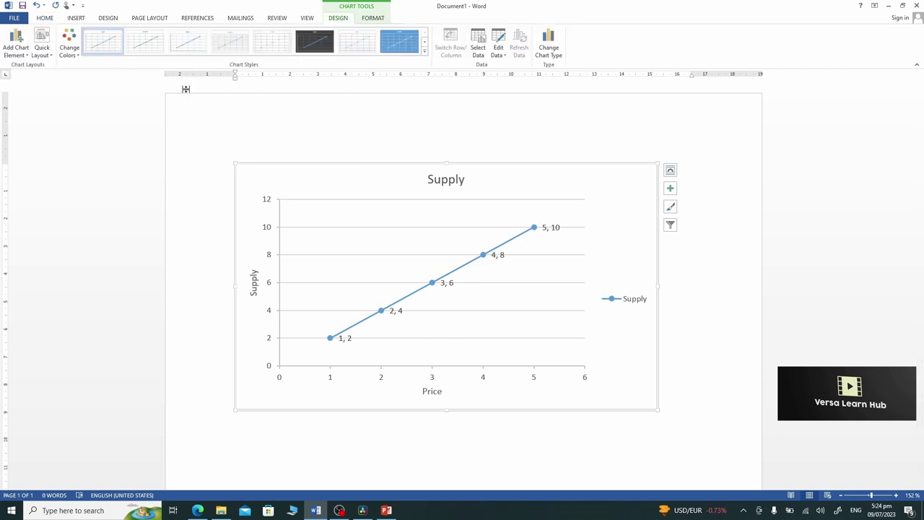
pyautogui.click(27, 56)
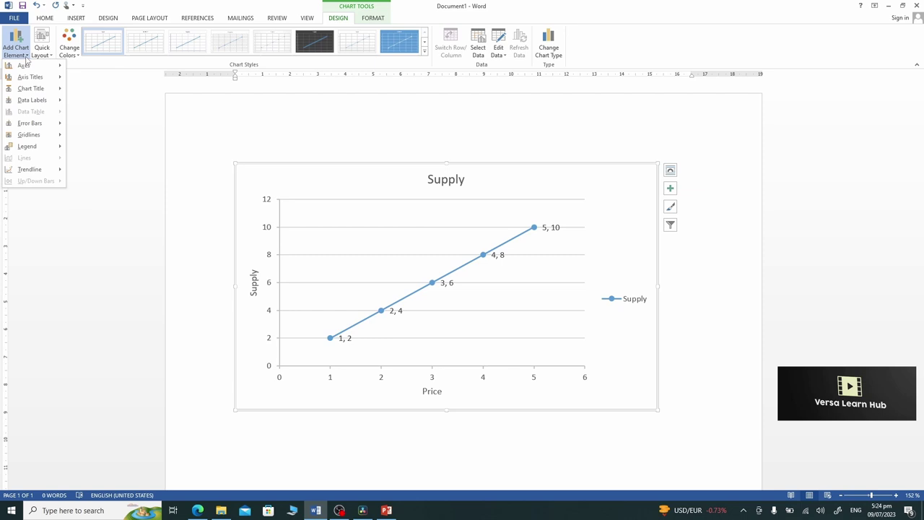
pyautogui.moveTo(40, 88)
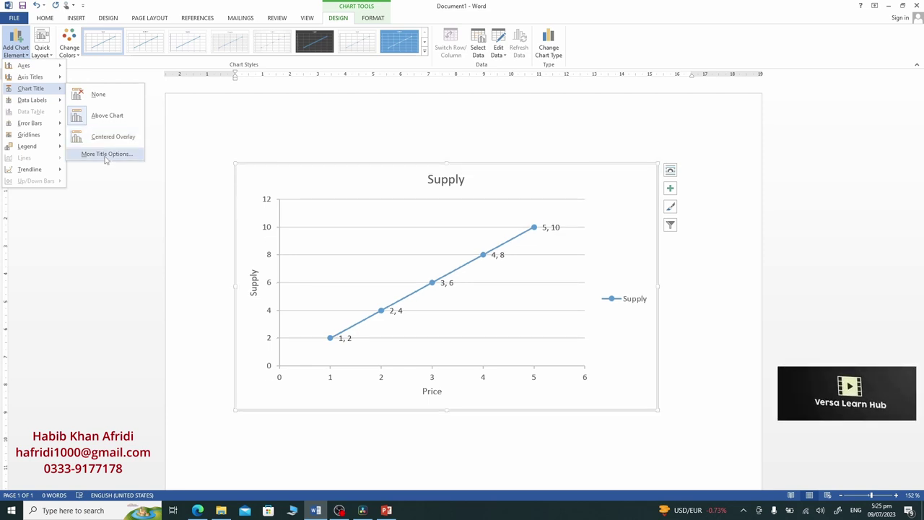
# Review the chart title's Fill and Border options, then close Format Chart Title and reselect the chart.
pyautogui.click(105, 154)
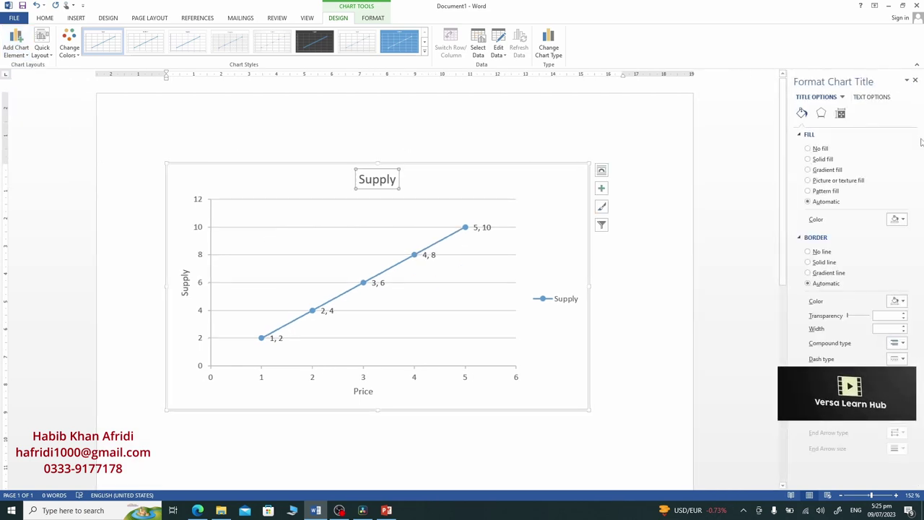
pyautogui.click(802, 138)
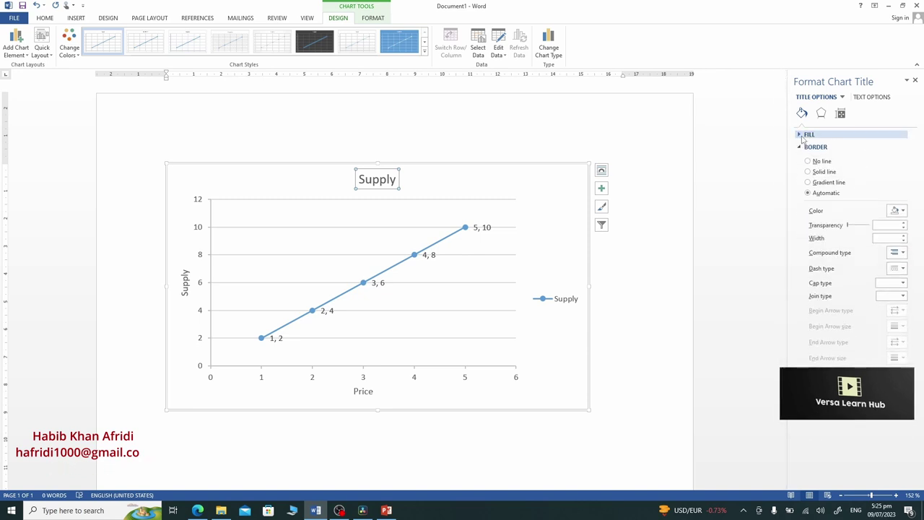
pyautogui.click(802, 137)
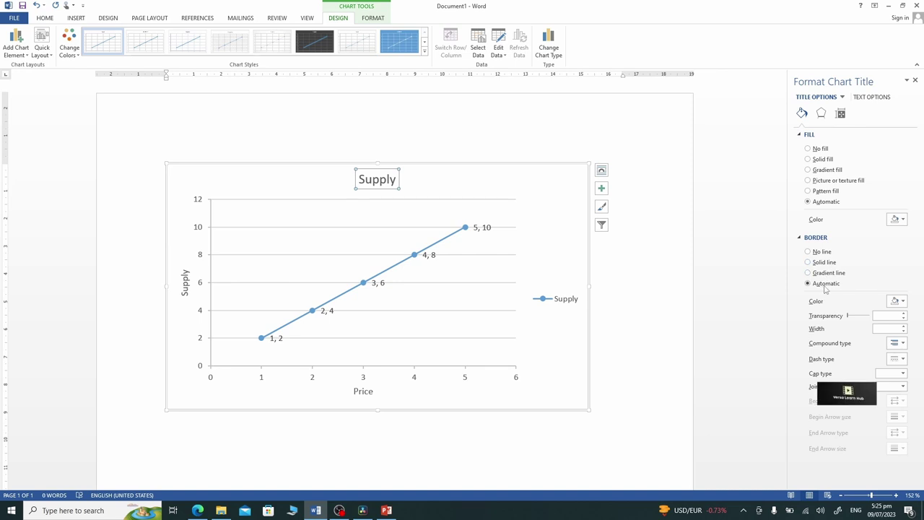
pyautogui.click(803, 135)
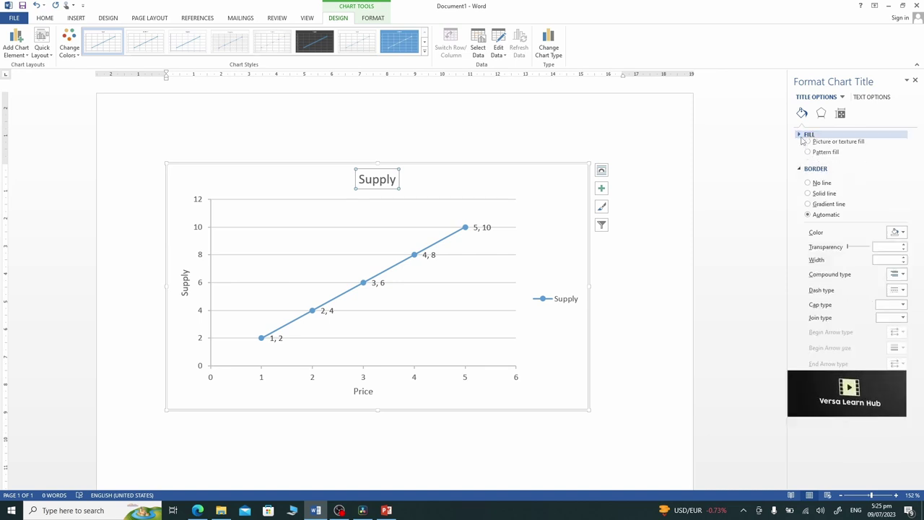
pyautogui.click(801, 149)
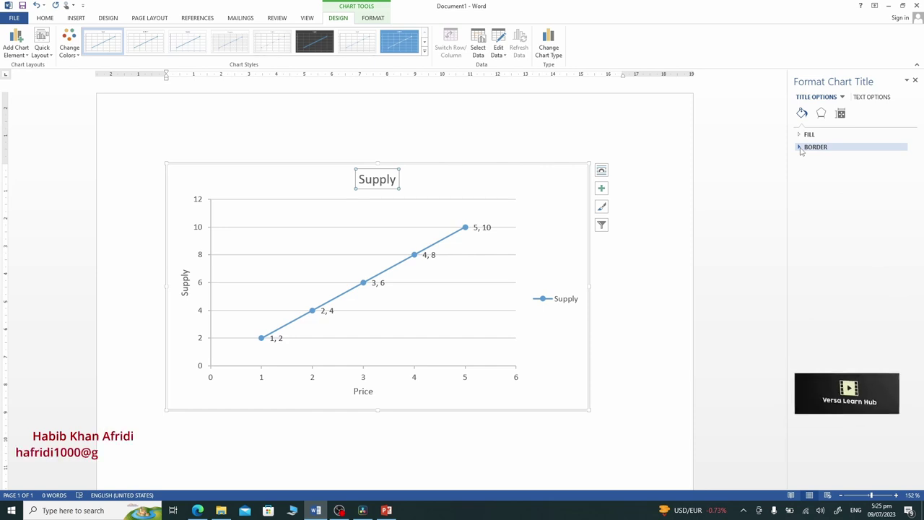
pyautogui.click(916, 80)
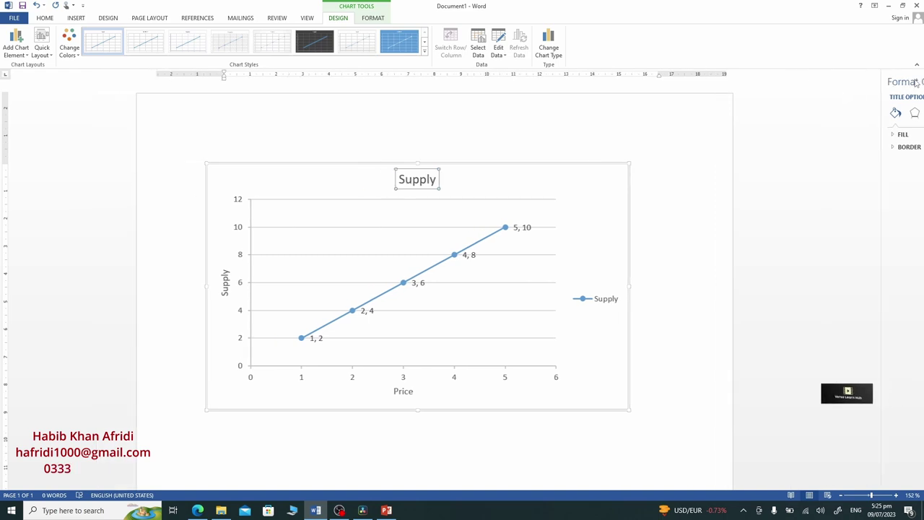
pyautogui.click(323, 166)
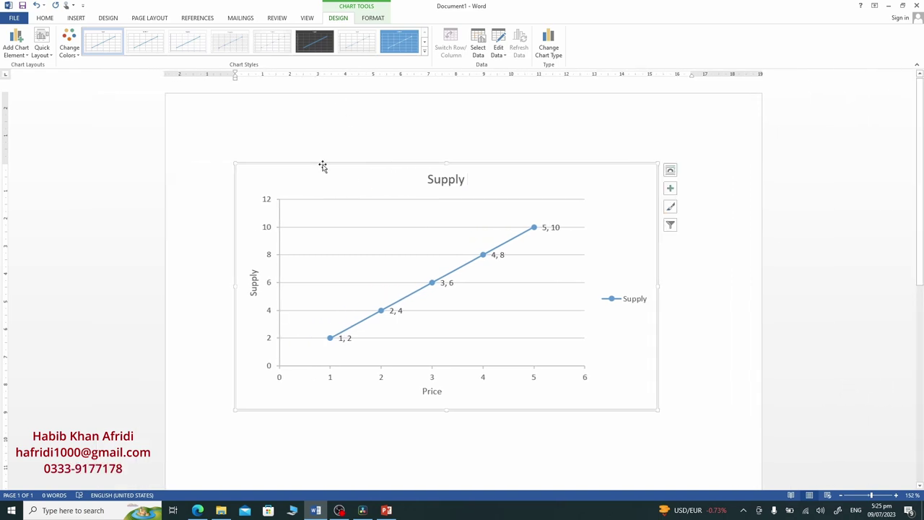
pyautogui.click(25, 56)
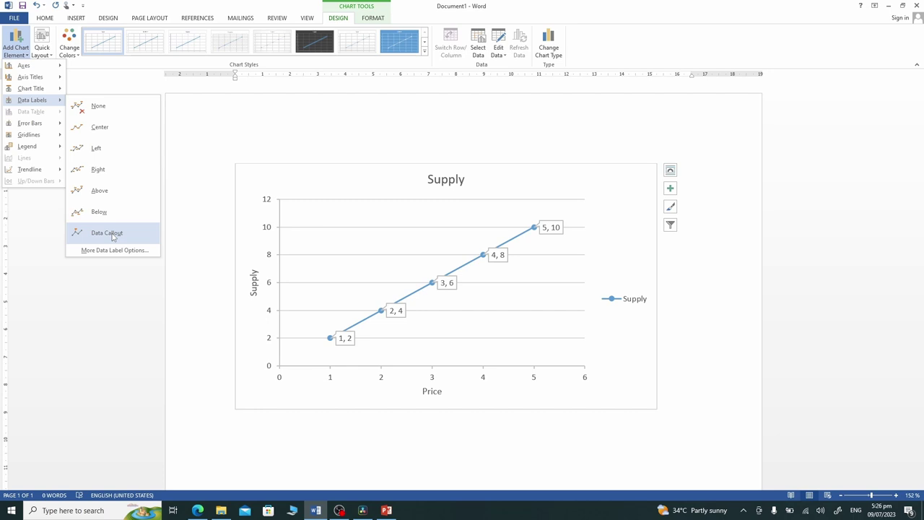
pyautogui.moveTo(40, 150)
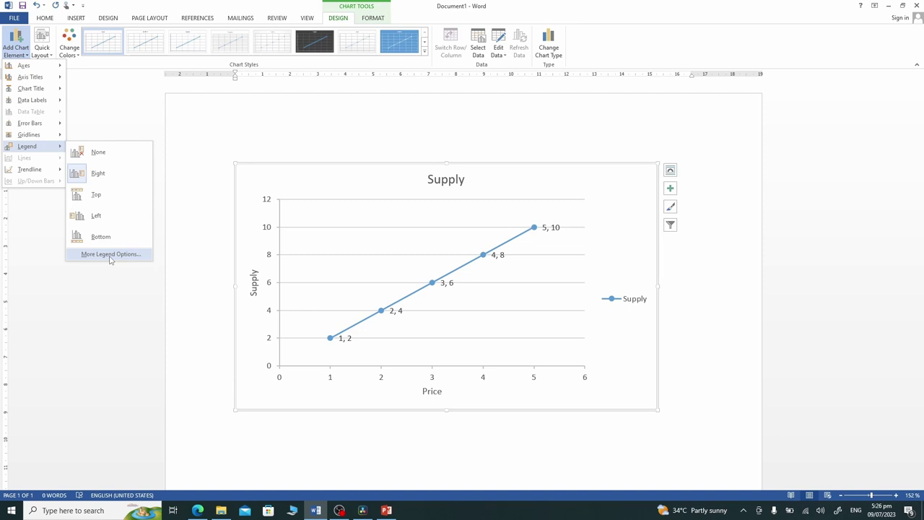
pyautogui.press('Escape')
pyautogui.press('Escape')
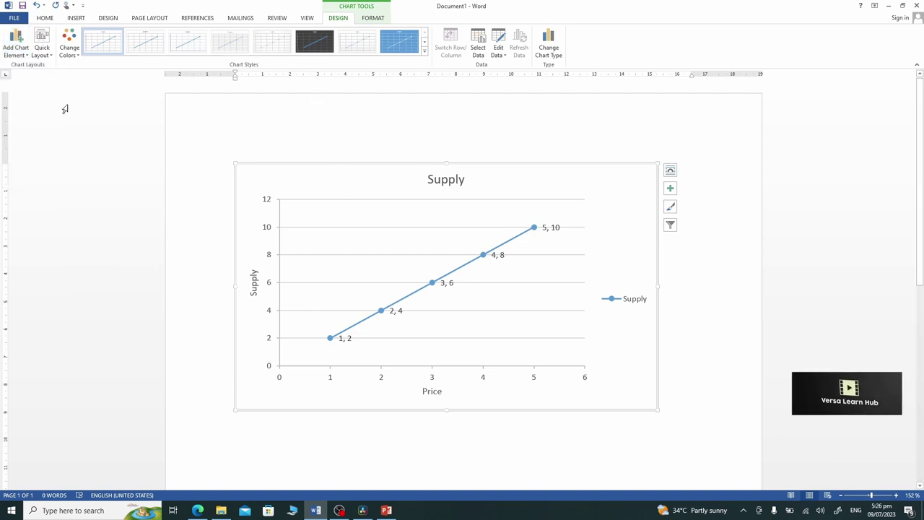
# Apply the first Colorful palette under Change Colors so the Supply line stays blue.
pyautogui.click(75, 62)
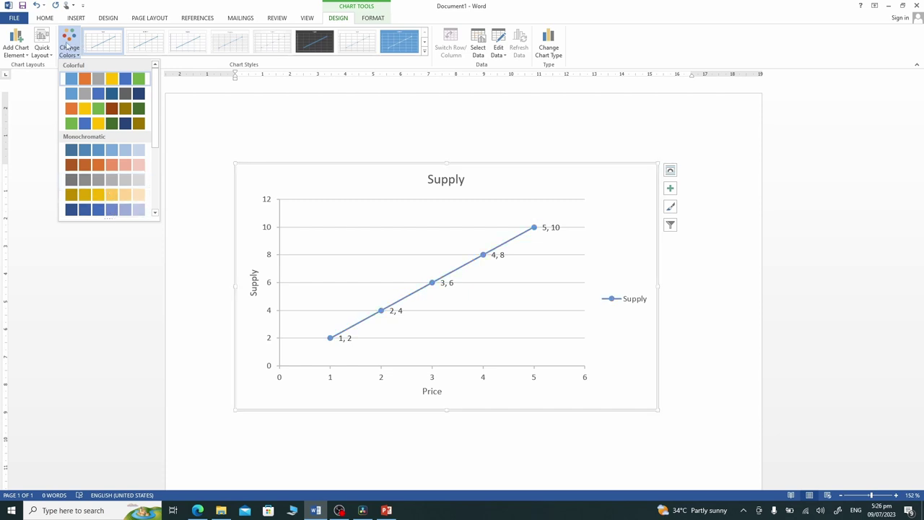
pyautogui.click(112, 210)
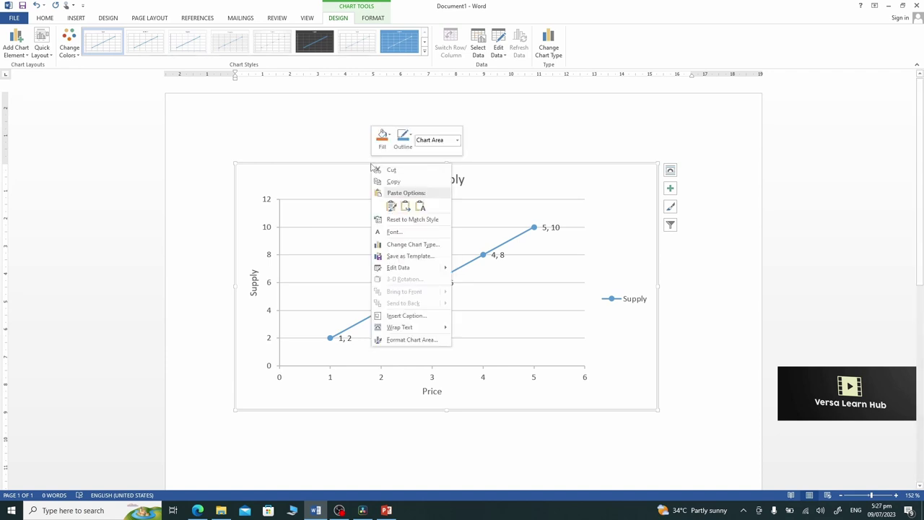
# In the chart's data sheet, add row 7 with Price 6 and Supply 12.
pyautogui.rightClick(371, 164)
pyautogui.click(403, 268)
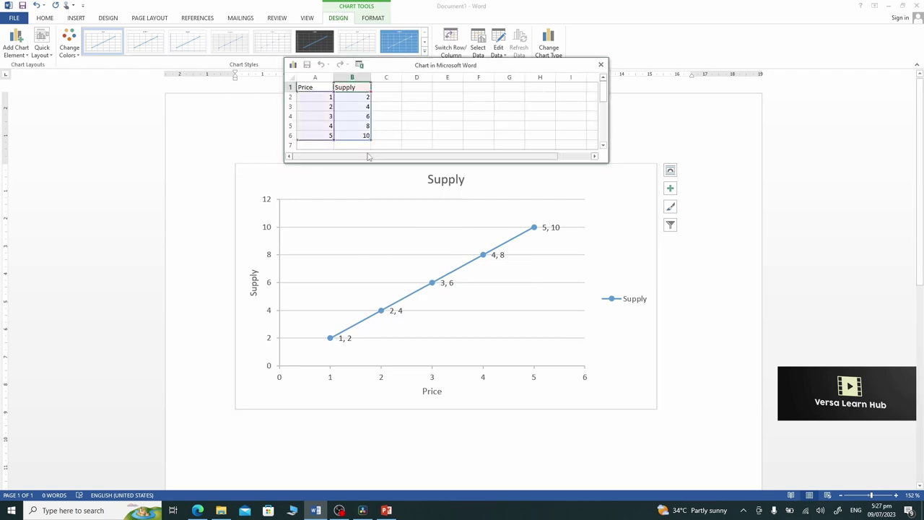
pyautogui.click(358, 136)
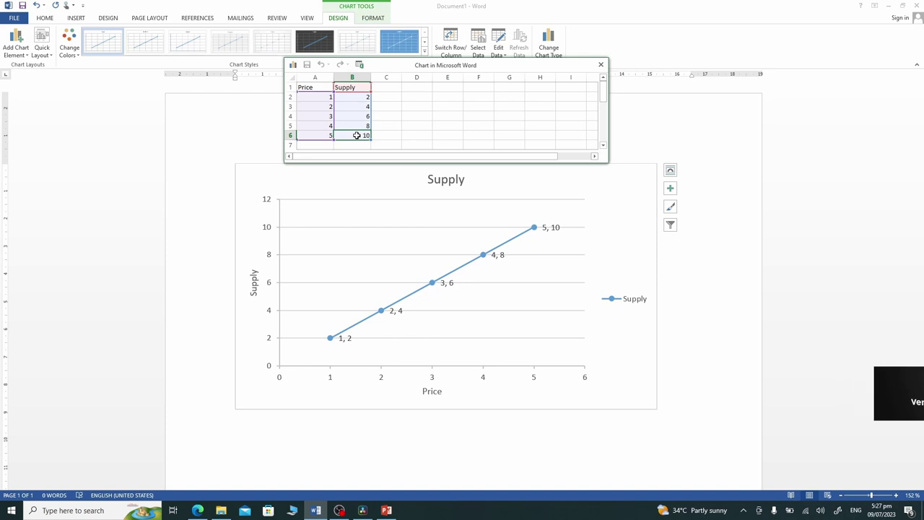
pyautogui.press('Return')
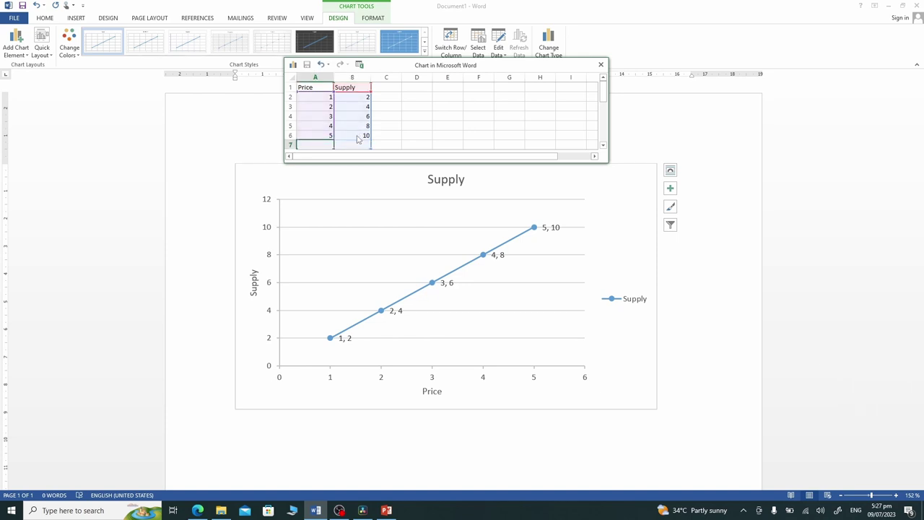
pyautogui.write('6')
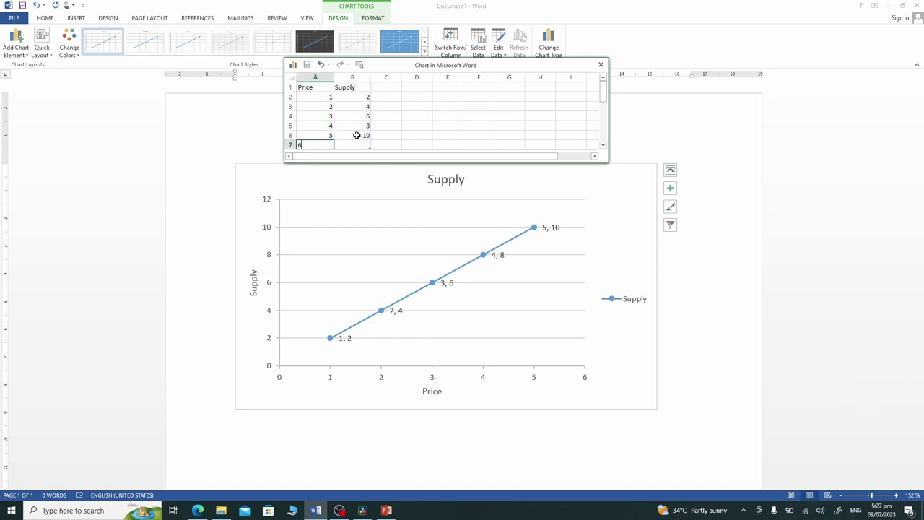
pyautogui.press('Tab')
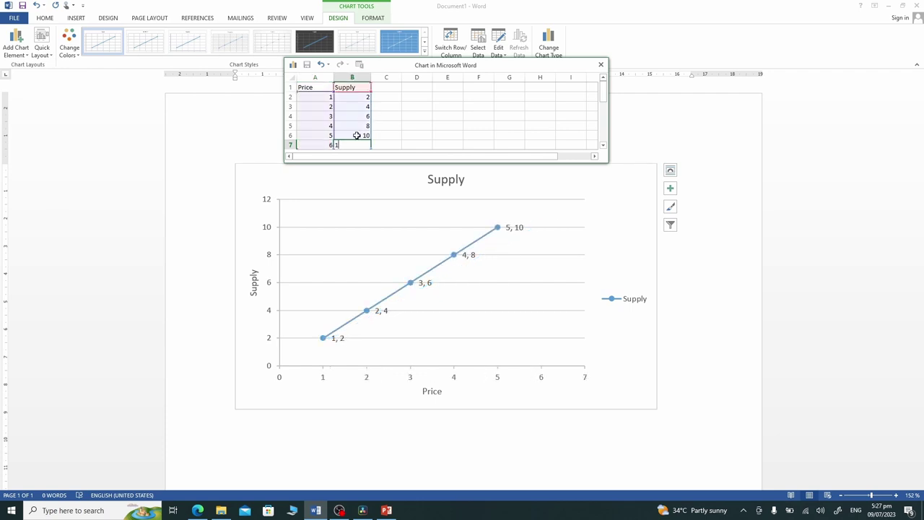
pyautogui.write('12')
pyautogui.press('Return')
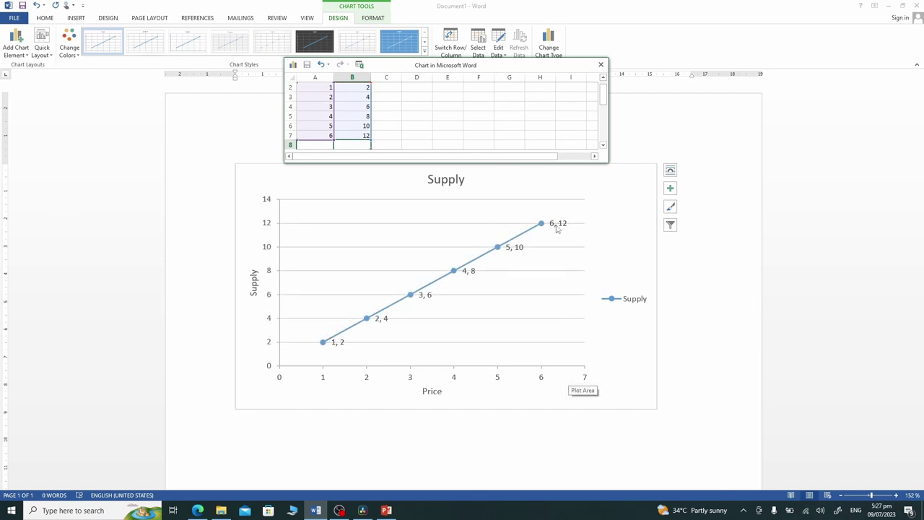
pyautogui.click(289, 116)
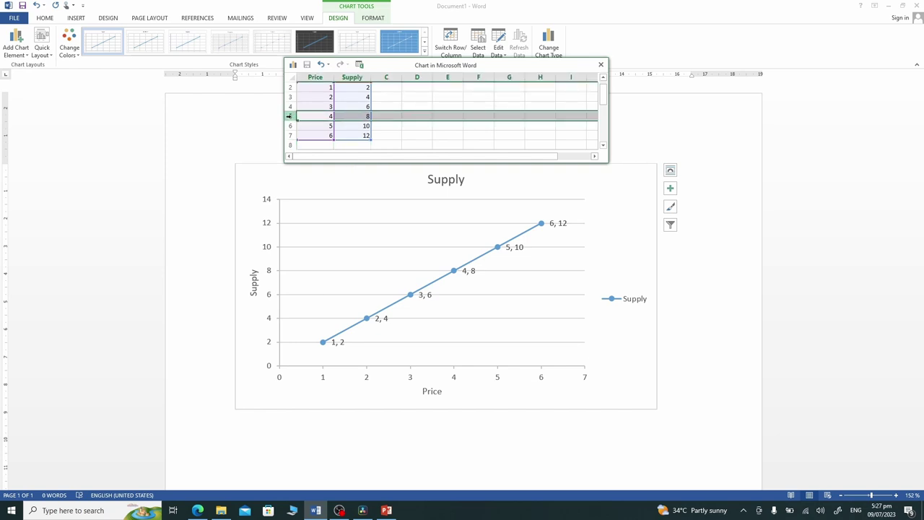
pyautogui.rightClick(289, 116)
pyautogui.click(309, 191)
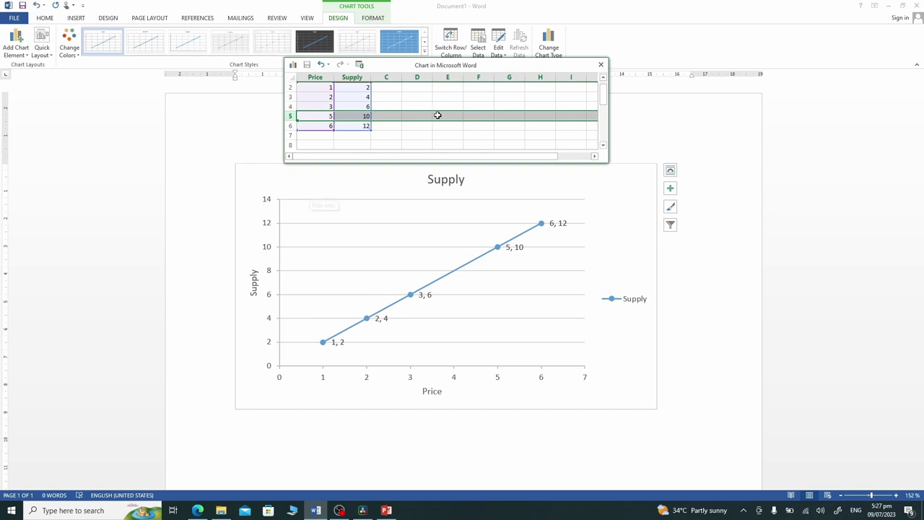
pyautogui.hotkey('ctrl', 'z')
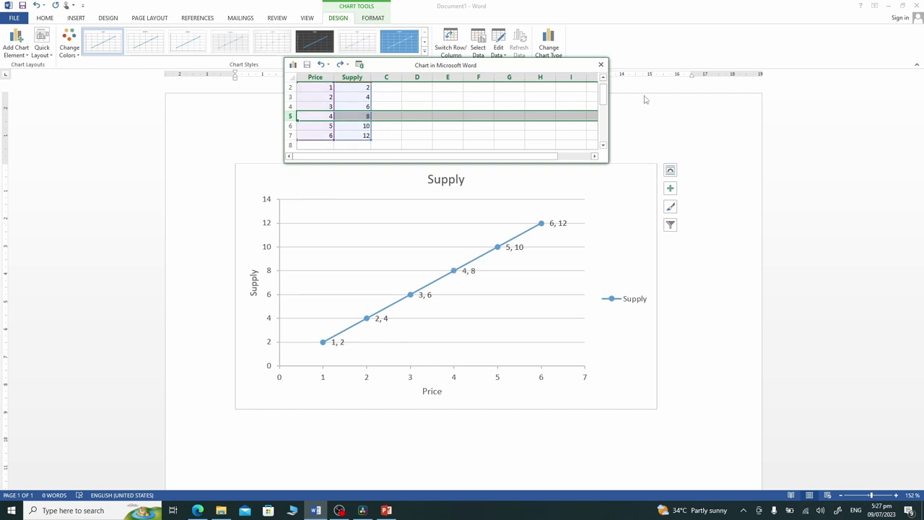
pyautogui.moveTo(605, 93); pyautogui.dragTo(603, 80)
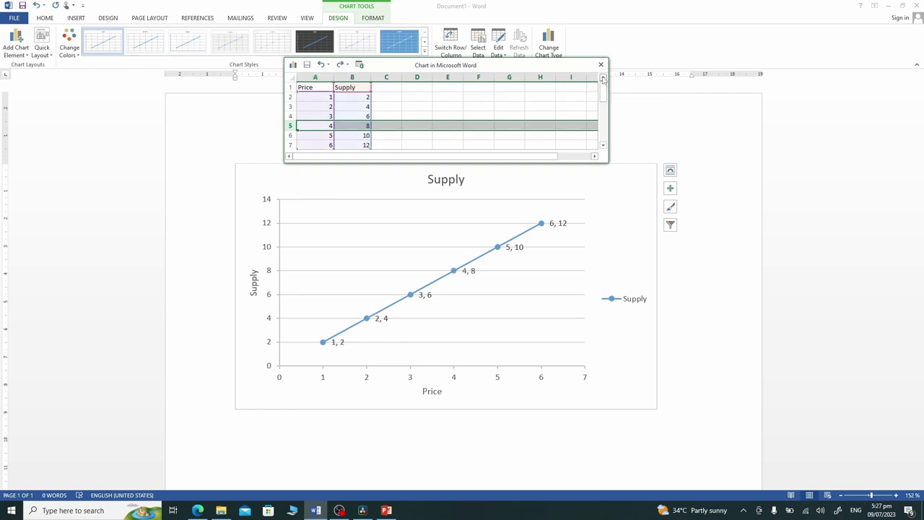
pyautogui.click(396, 86)
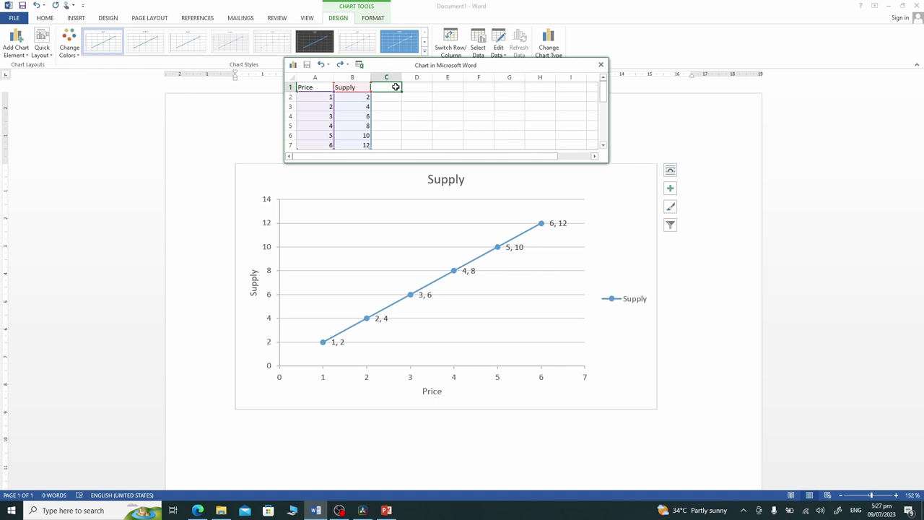
# Enter the Demand header in C1 with the first values 12 and 10 below it.
pyautogui.write('Demand')
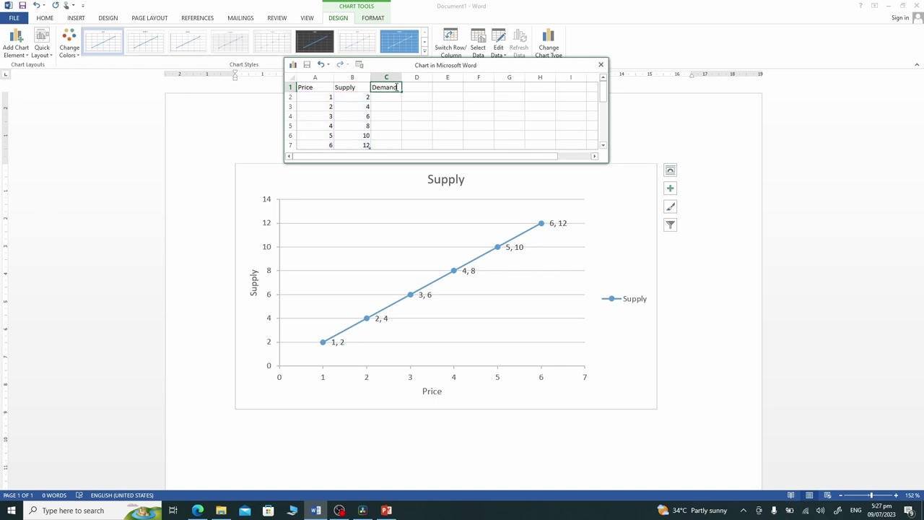
pyautogui.press('Return')
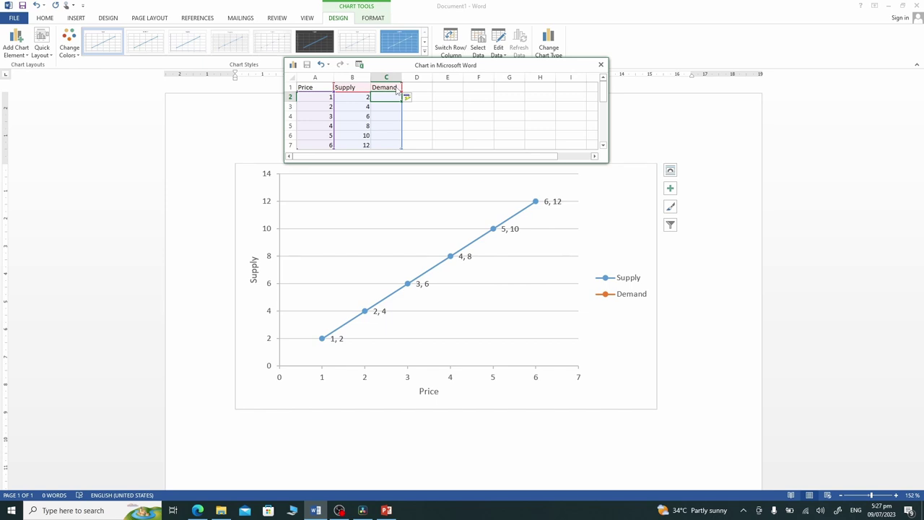
pyautogui.write('12')
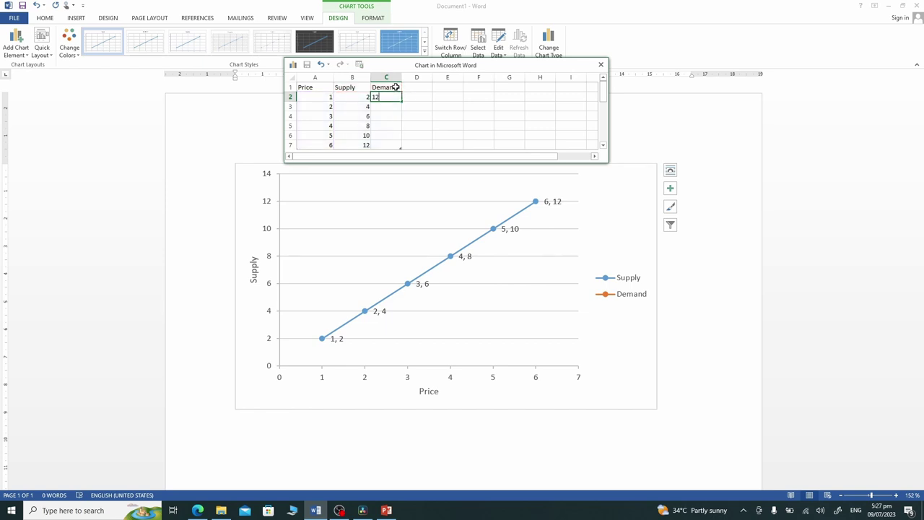
pyautogui.press('Return')
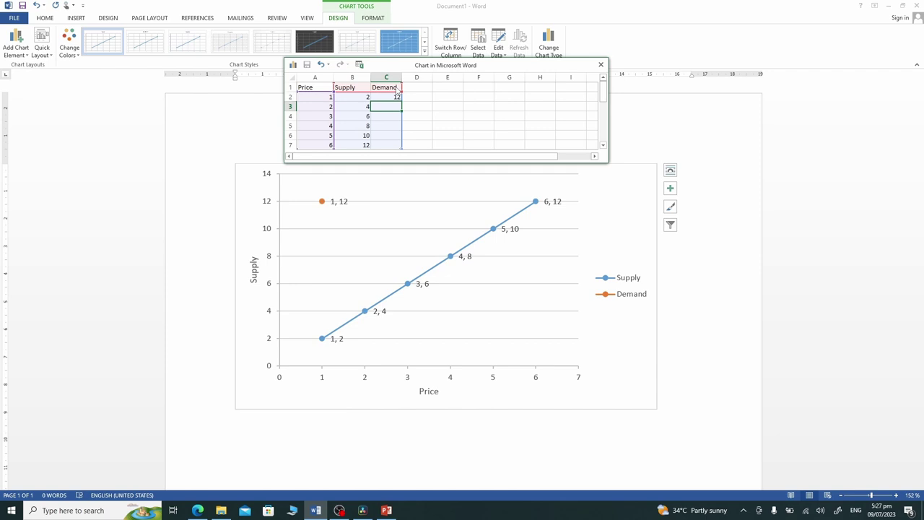
pyautogui.write('10')
pyautogui.press('Return')
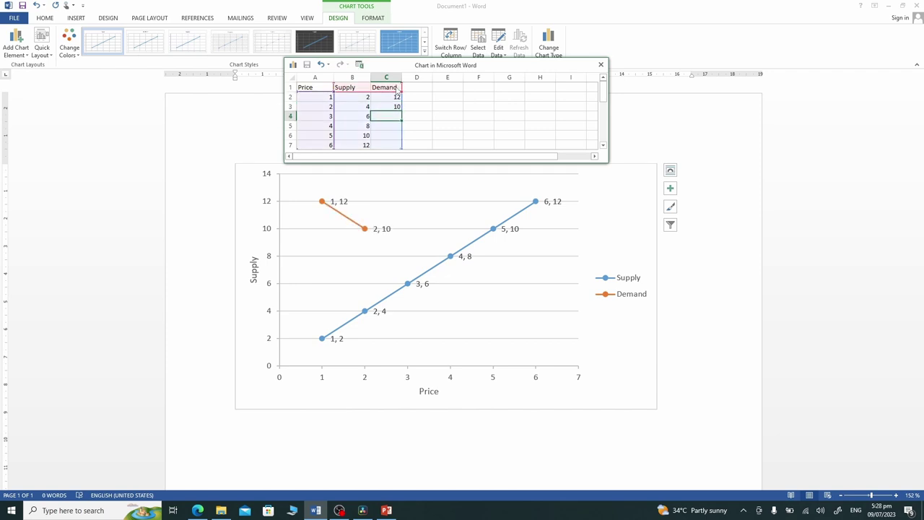
# Continue the Demand column with 8, 6 and 4, then begin 2 in C7.
pyautogui.write('8')
pyautogui.press('Return')
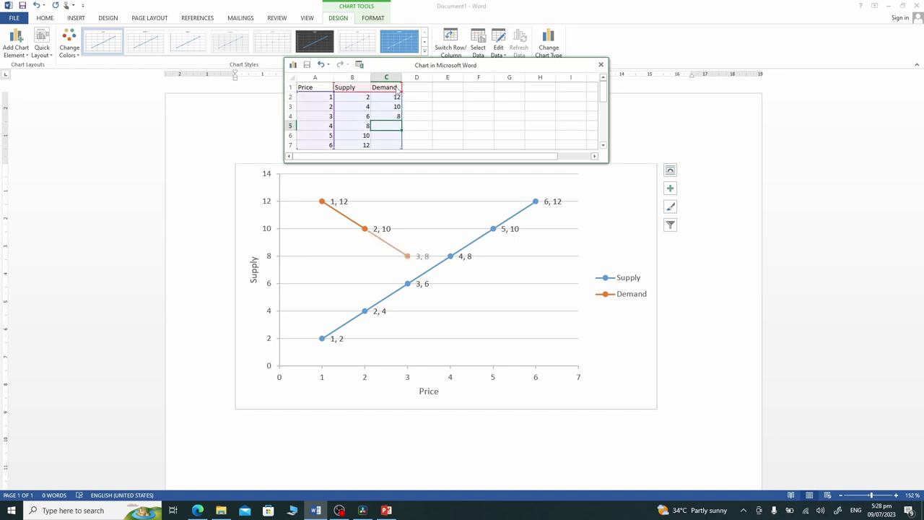
pyautogui.write('6')
pyautogui.press('Return')
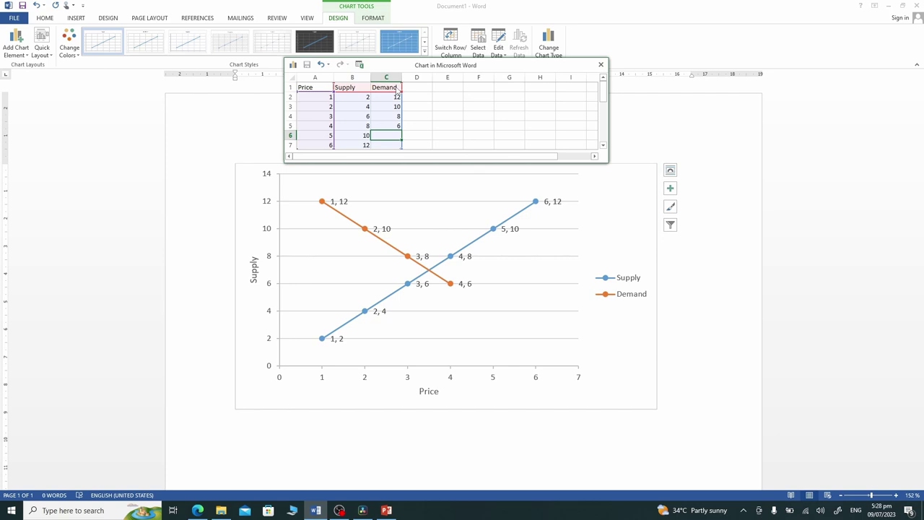
pyautogui.write('4')
pyautogui.press('Return')
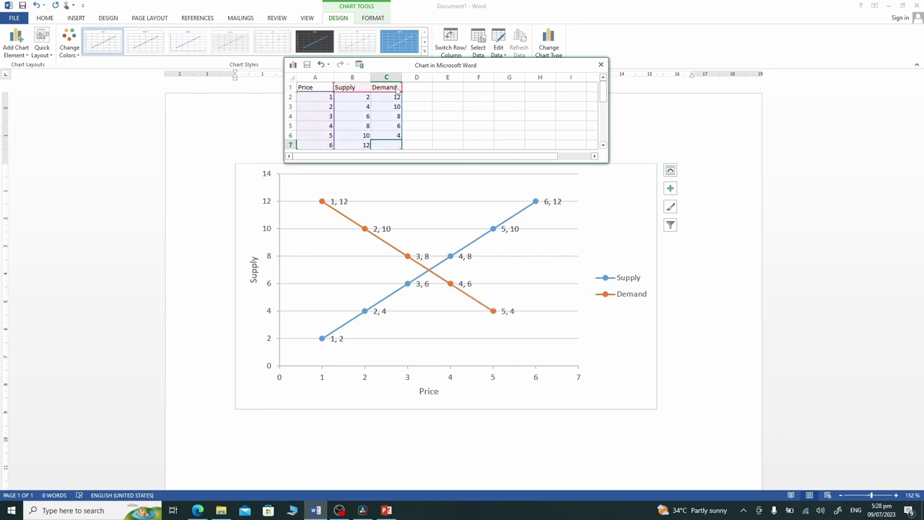
pyautogui.write('2')
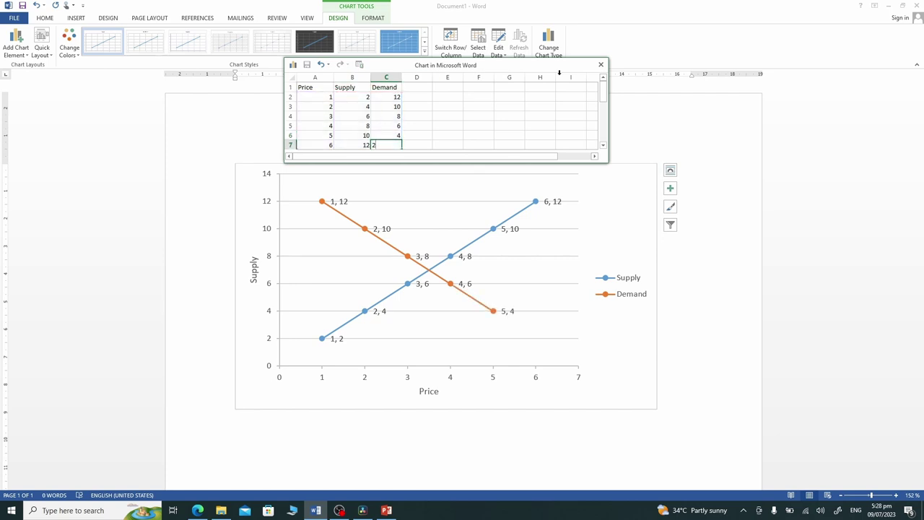
# Hide the recorder, return to Word and close the chart data sheet, plotting Demand point 6, 2.
pyautogui.hotkey('alt', 'Tab')
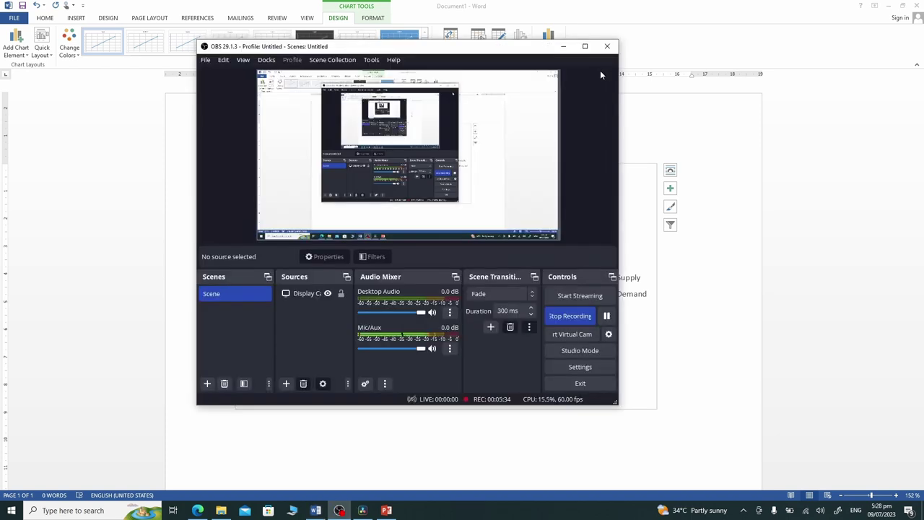
pyautogui.hotkey('alt', 'Tab')
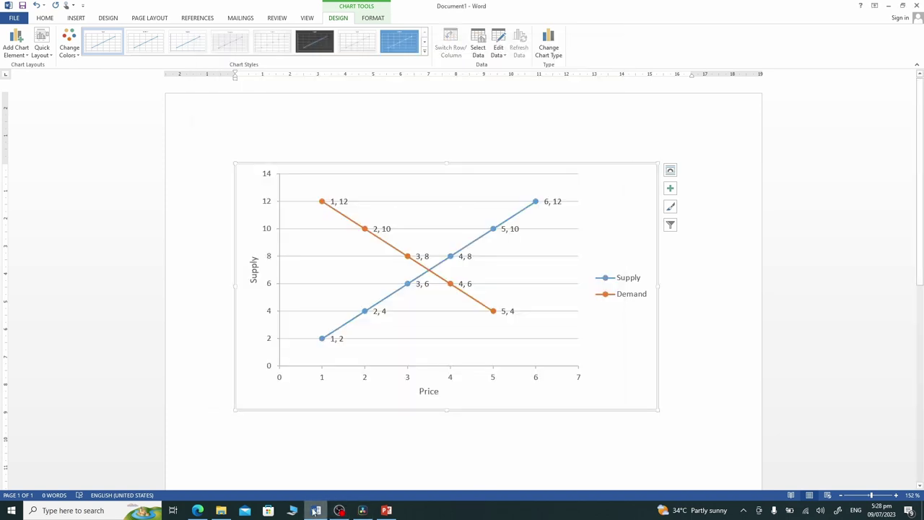
pyautogui.rightClick(466, 164)
pyautogui.press('Escape')
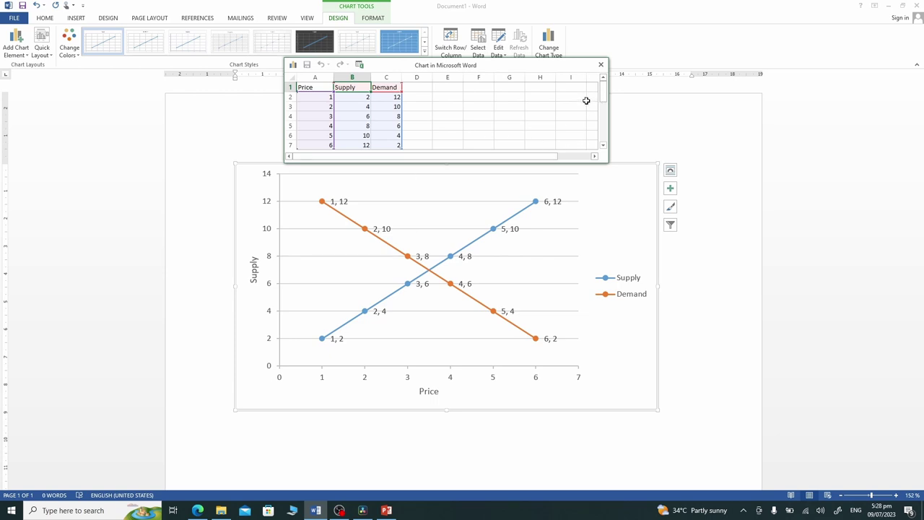
pyautogui.click(601, 64)
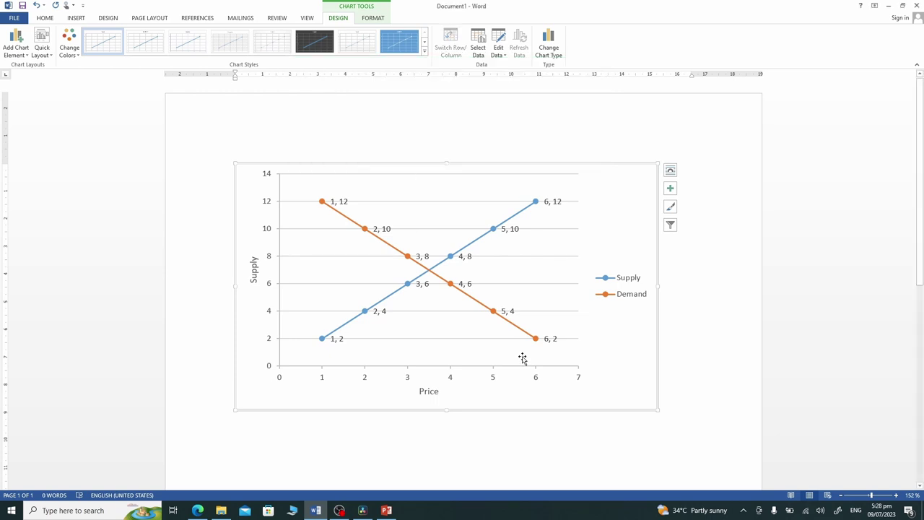
pyautogui.click(335, 334)
# Append '/Demand' to the vertical axis title so it reads Supply/Demand.
pyautogui.click(255, 269)
pyautogui.click(253, 260)
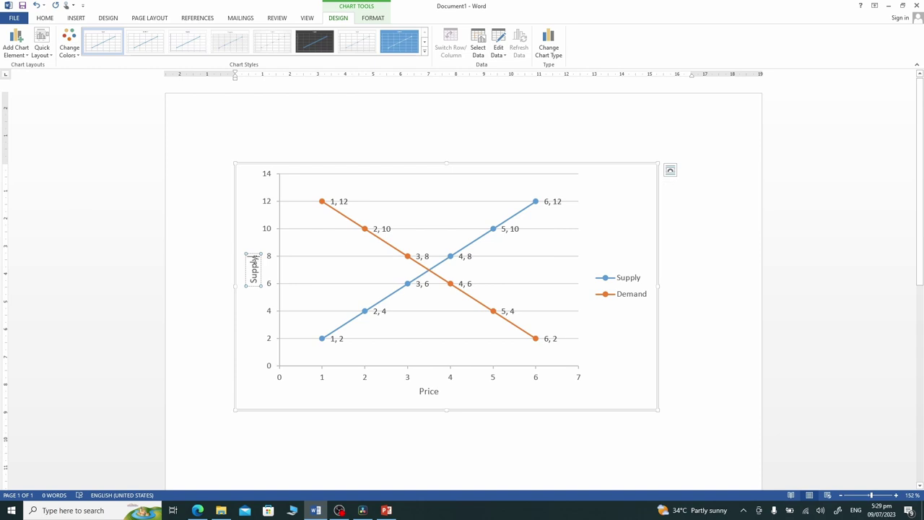
pyautogui.write('/De')
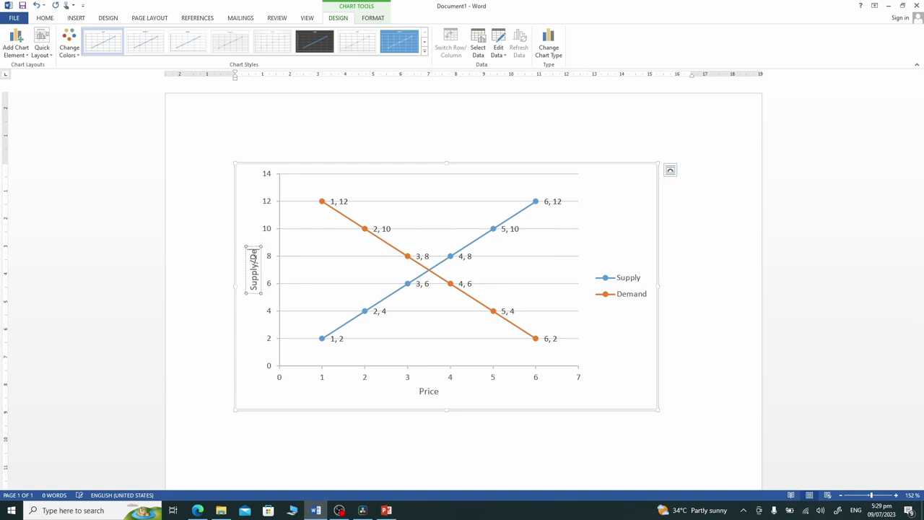
pyautogui.write('mand')
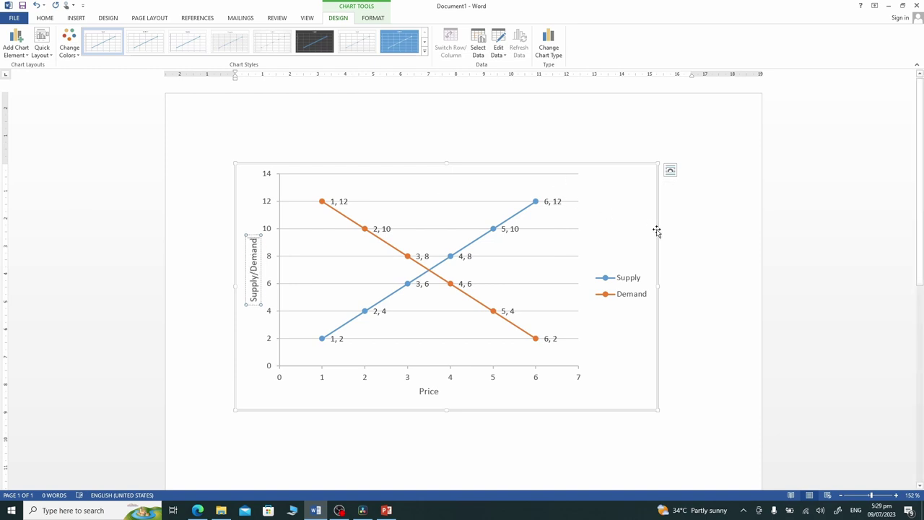
pyautogui.click(658, 231)
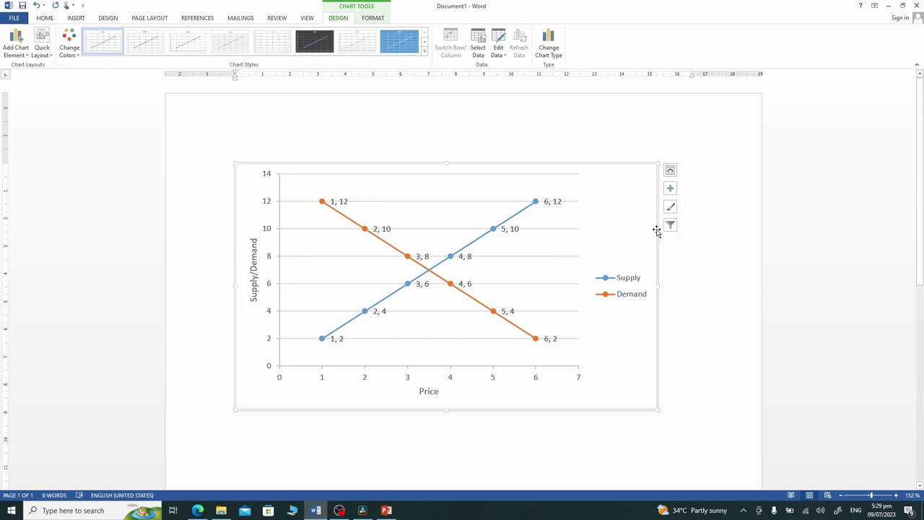